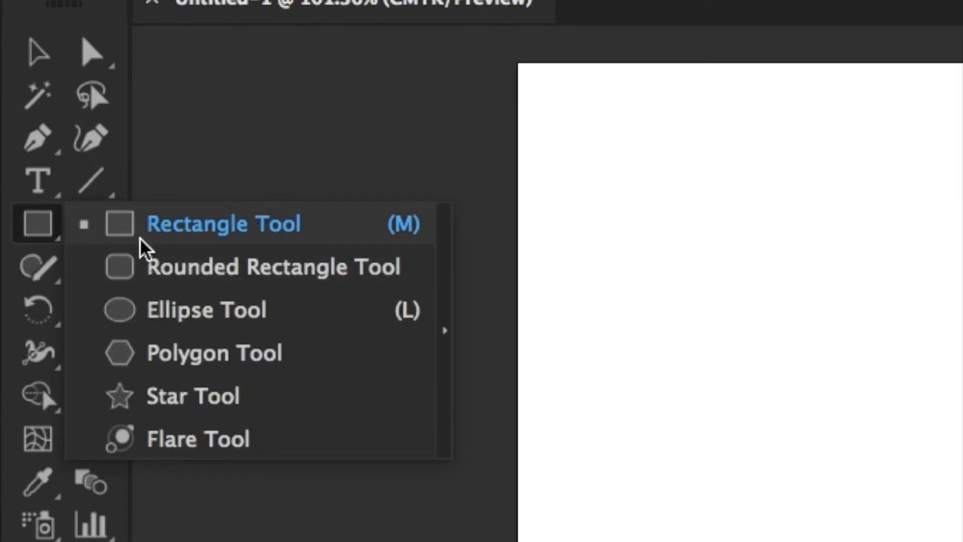
# Step: Draw a large upright rectangle on the artboard and a tiny second rectangle just outside its upper left edge
pyautogui.click(140, 239)
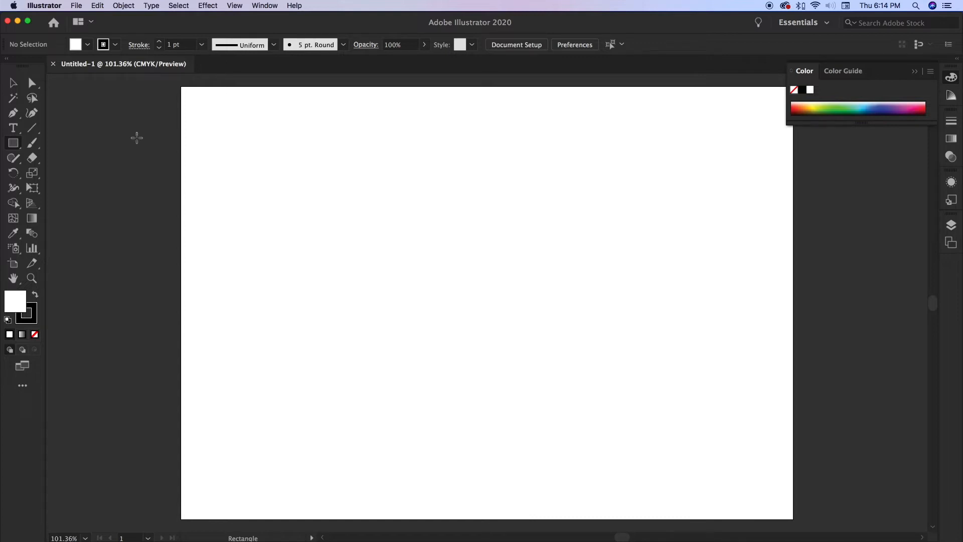
pyautogui.moveTo(236, 137); pyautogui.dragTo(438, 395)
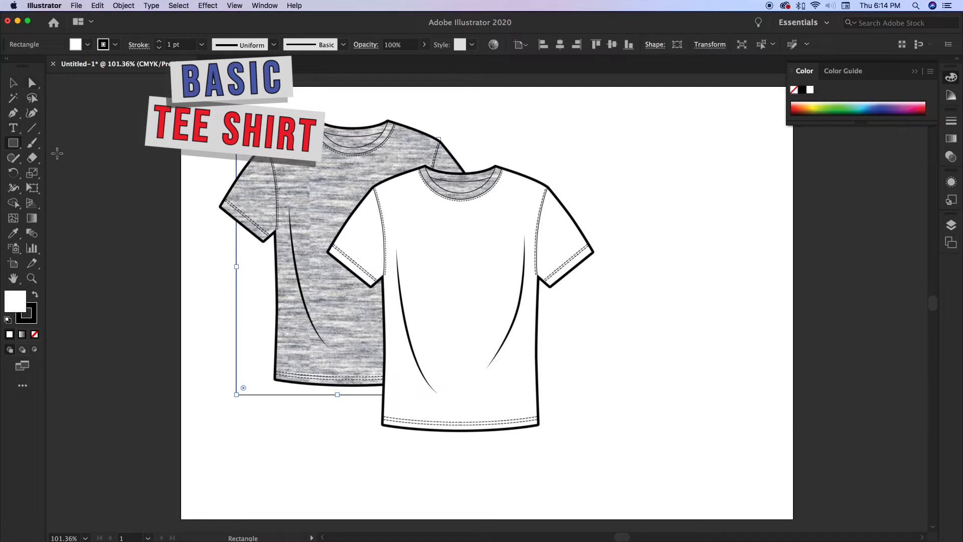
pyautogui.moveTo(225, 168); pyautogui.dragTo(226, 173)
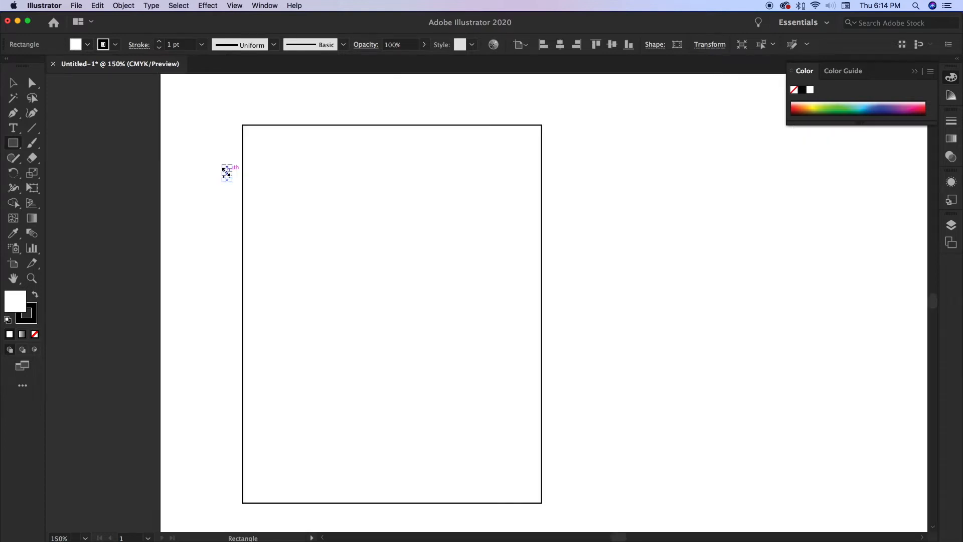
# Step: Examine the tiny rectangle beside the large rectangle's edge at several magnifications
pyautogui.scroll(5, 226, 172)
pyautogui.scroll(5, 224, 171)
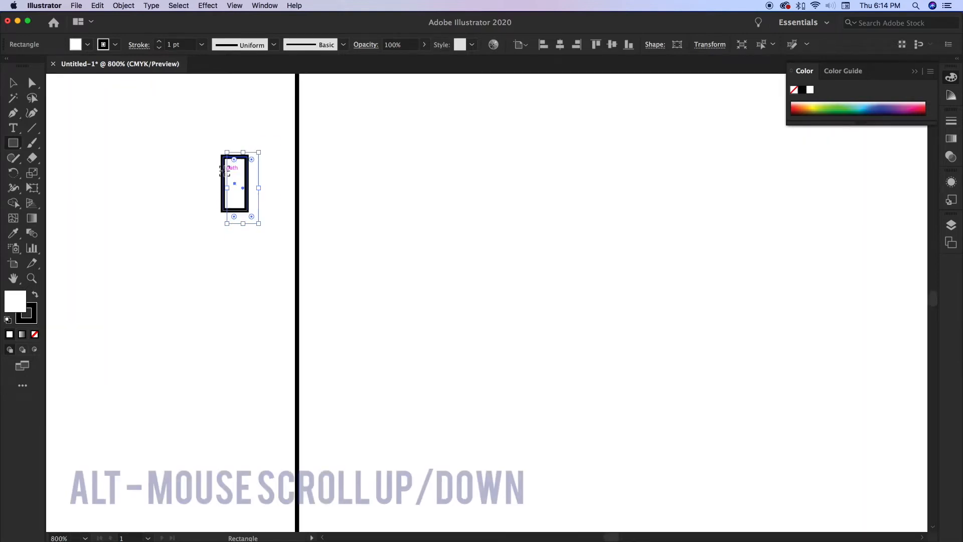
pyautogui.scroll(-5, 225, 172)
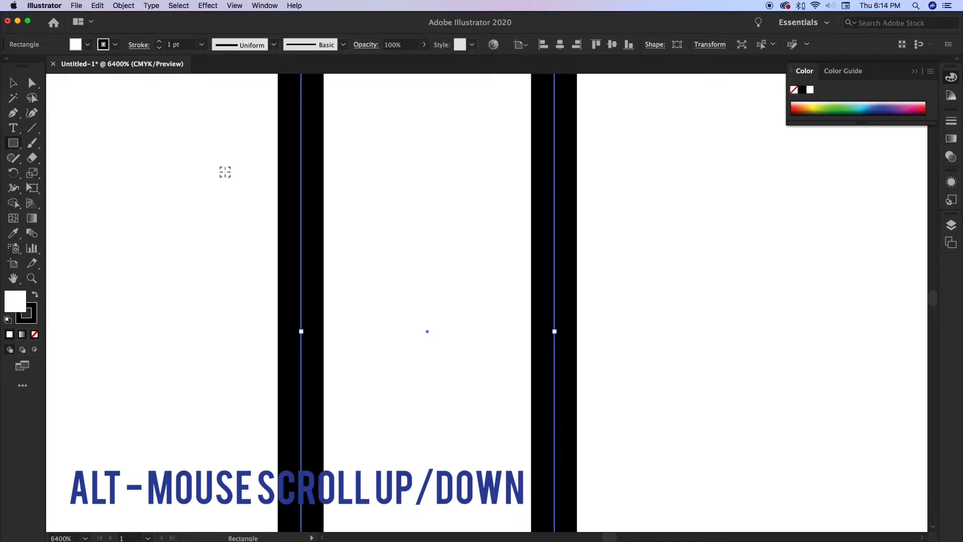
pyautogui.scroll(2, 225, 172)
pyautogui.scroll(-2, 225, 172)
pyautogui.scroll(2, 225, 172)
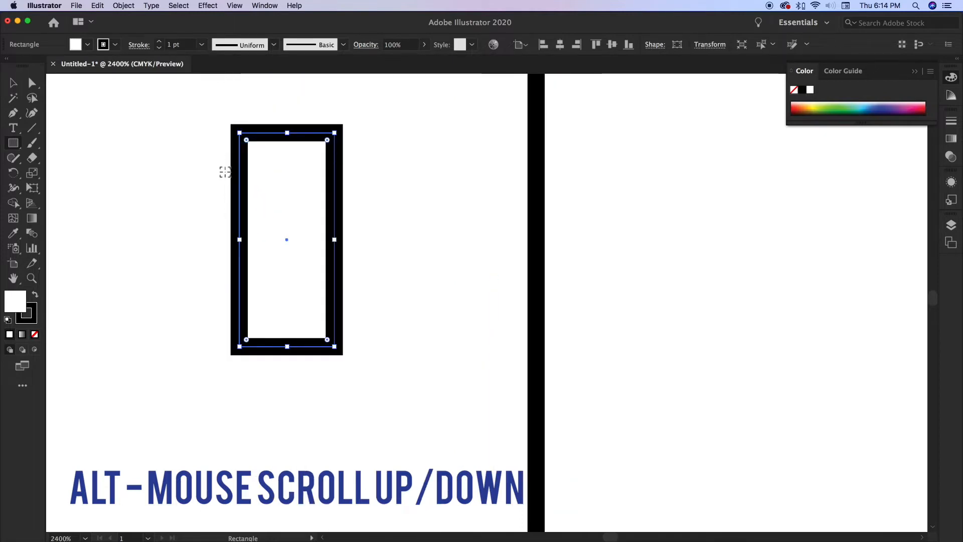
pyautogui.press('super+minus')
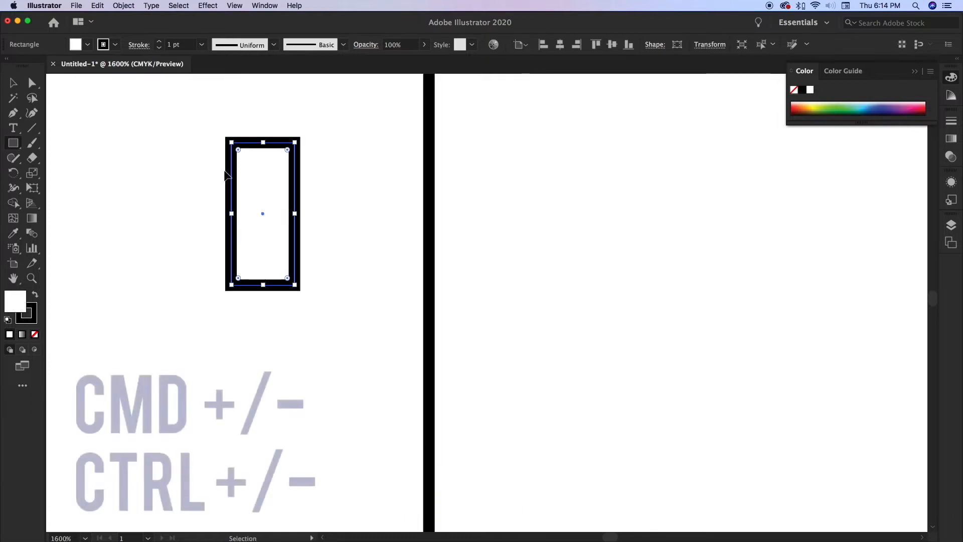
pyautogui.press('super+minus')
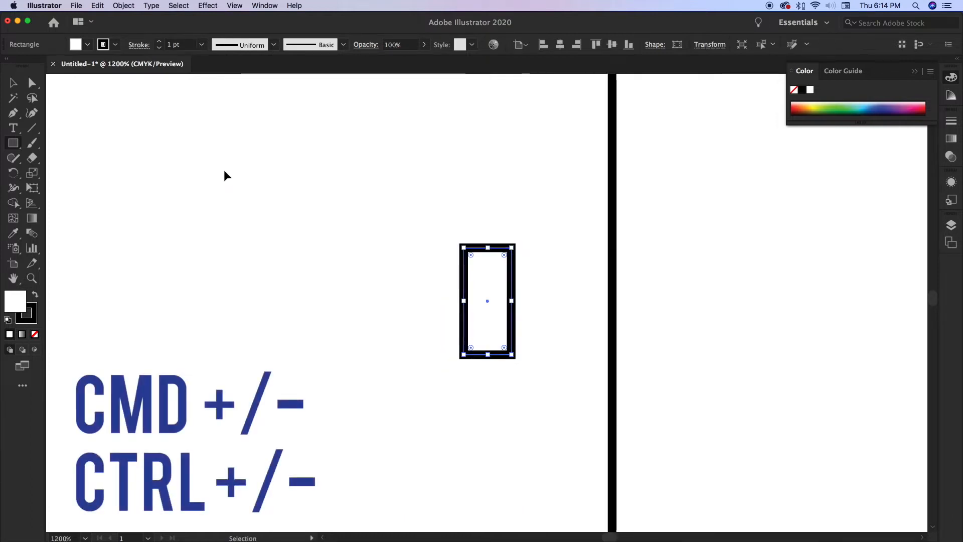
pyautogui.press('super+equal')
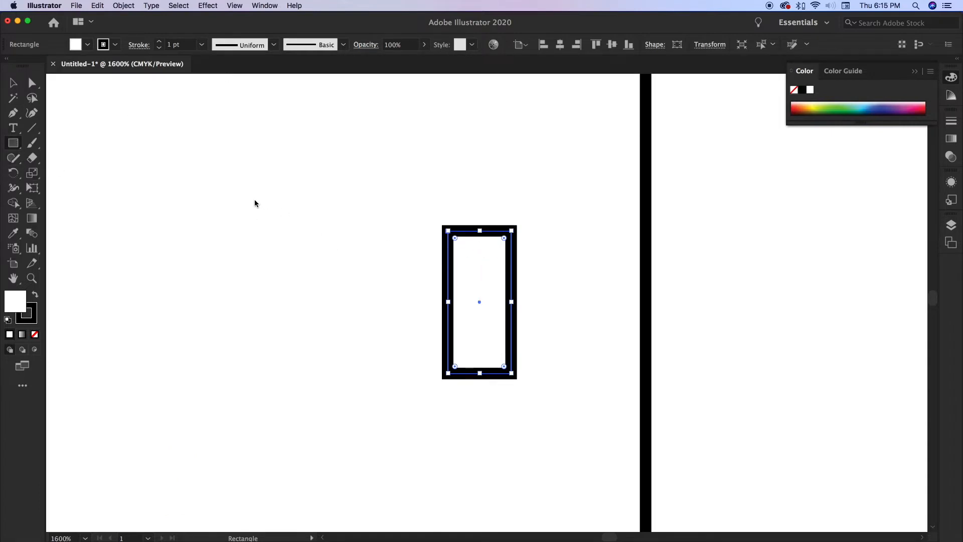
# Step: Draw an upright rectangle left of the tiny one and round all its corners to a radius of about 2.7 pt
pyautogui.moveTo(259, 197); pyautogui.dragTo(332, 321)
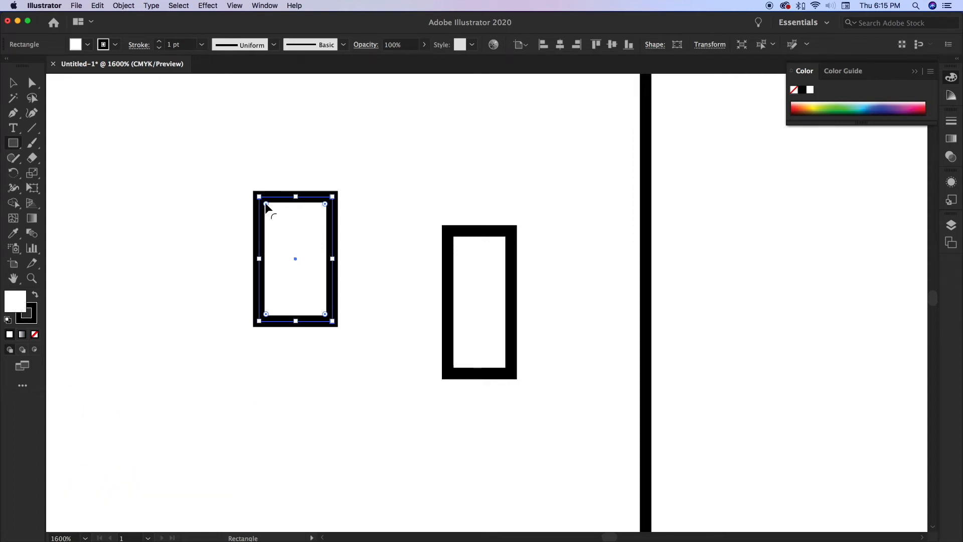
pyautogui.moveTo(265, 202); pyautogui.dragTo(281, 234)
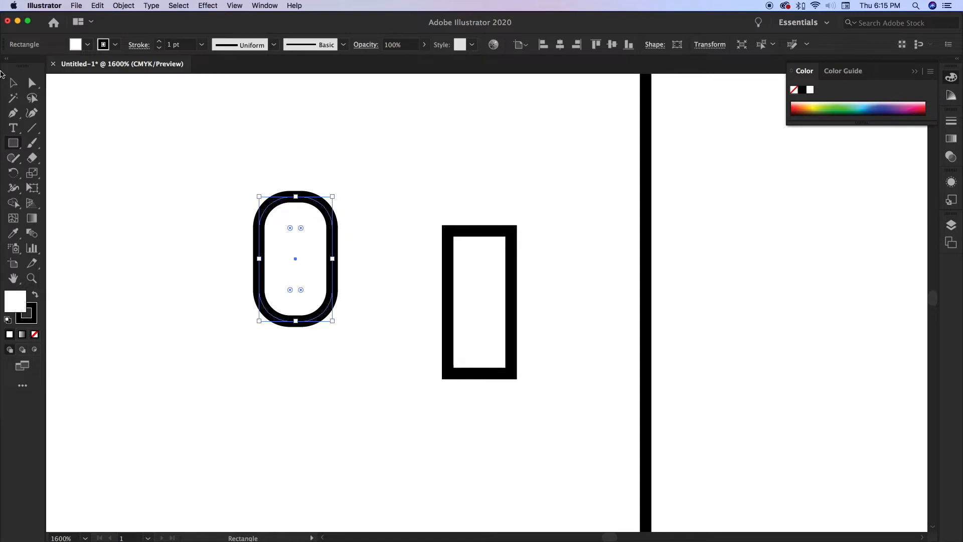
# Step: Move the lower left side anchor of the rounded shape 1 pt inward
pyautogui.click(30, 86)
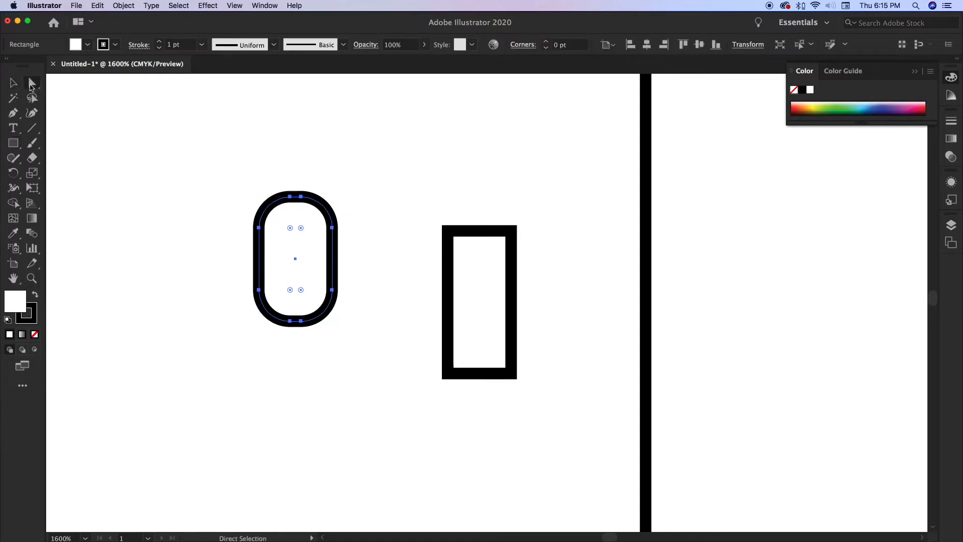
pyautogui.click(200, 348)
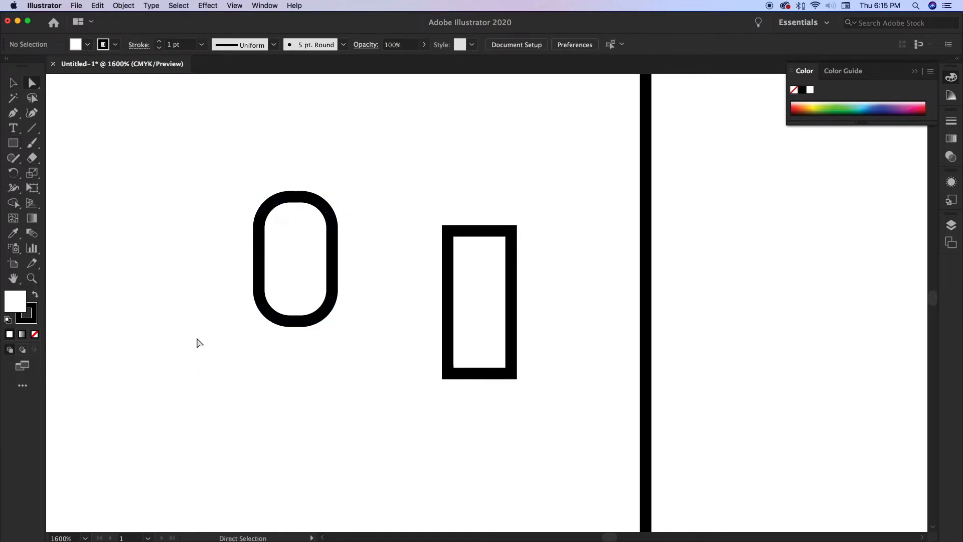
pyautogui.click(260, 291)
pyautogui.click(259, 228)
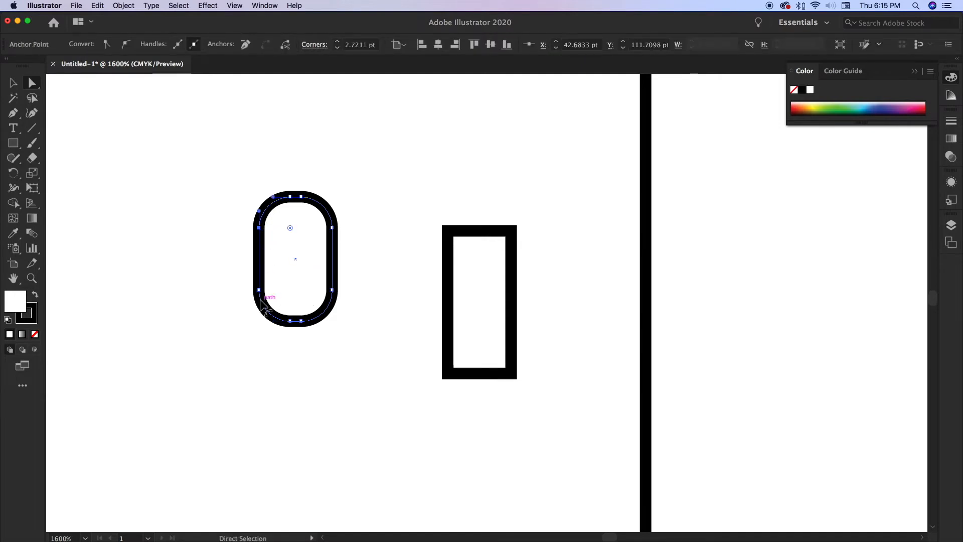
pyautogui.click(260, 291)
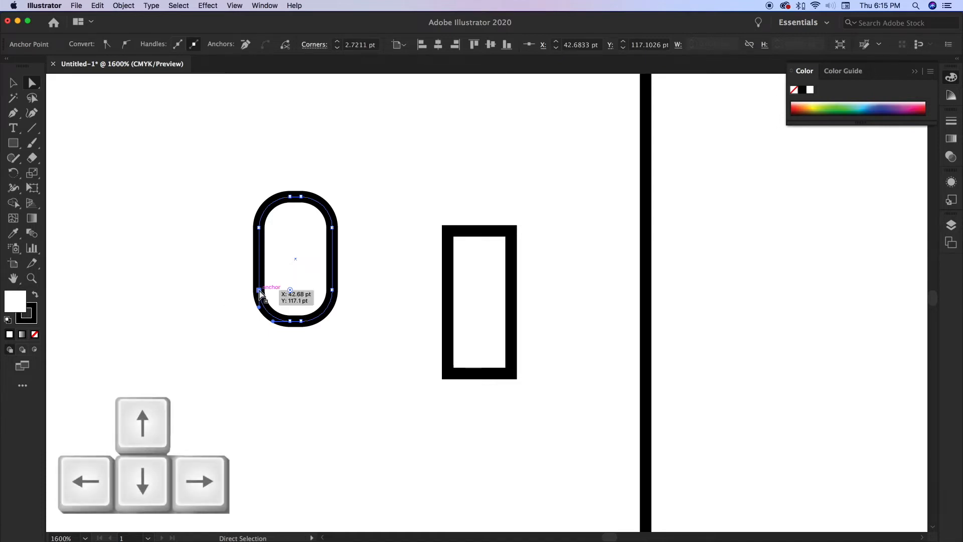
pyautogui.click(224, 293)
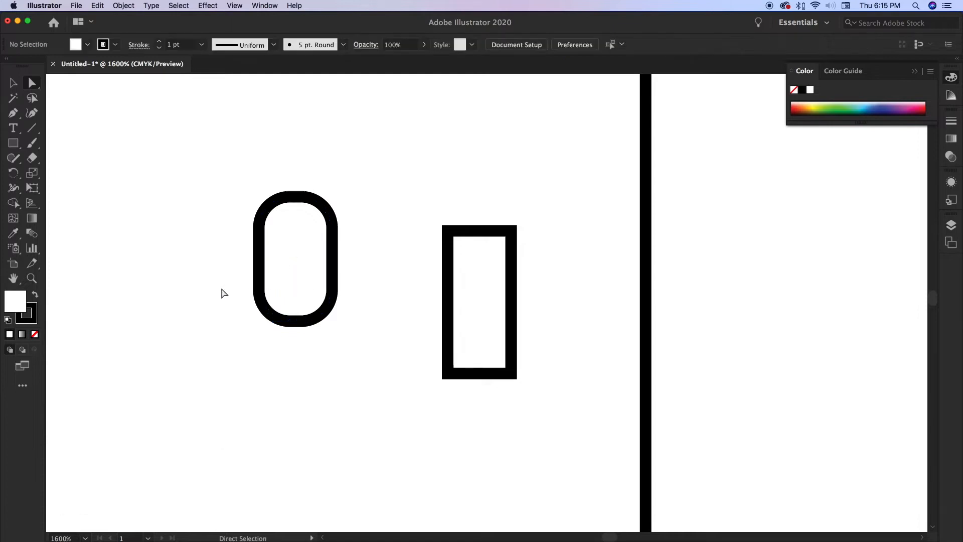
pyautogui.click(258, 290)
pyautogui.press('Right')
pyautogui.press('Right')
pyautogui.press('Left')
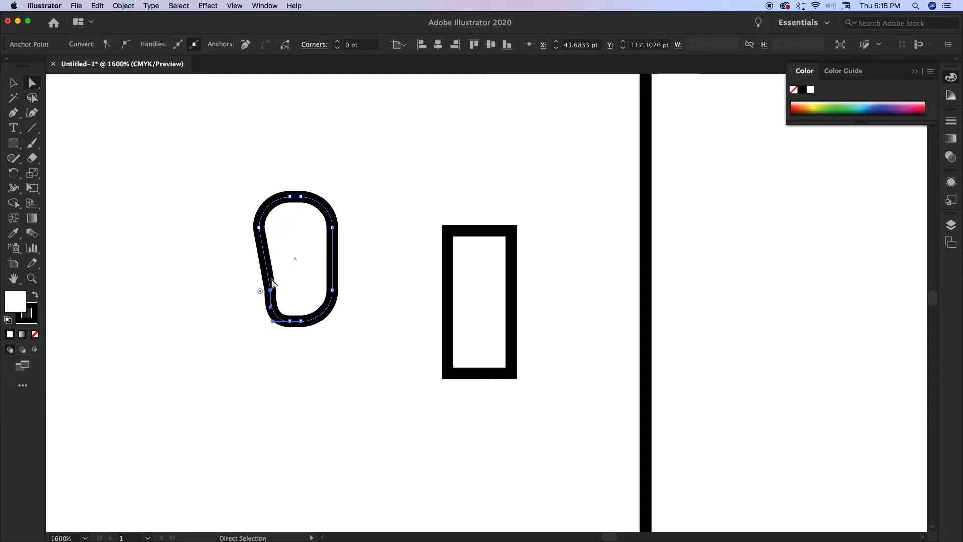
# Step: Move the lower right side anchor 1 pt inward so the shape tapers symmetrically, and deselect it
pyautogui.click(333, 291)
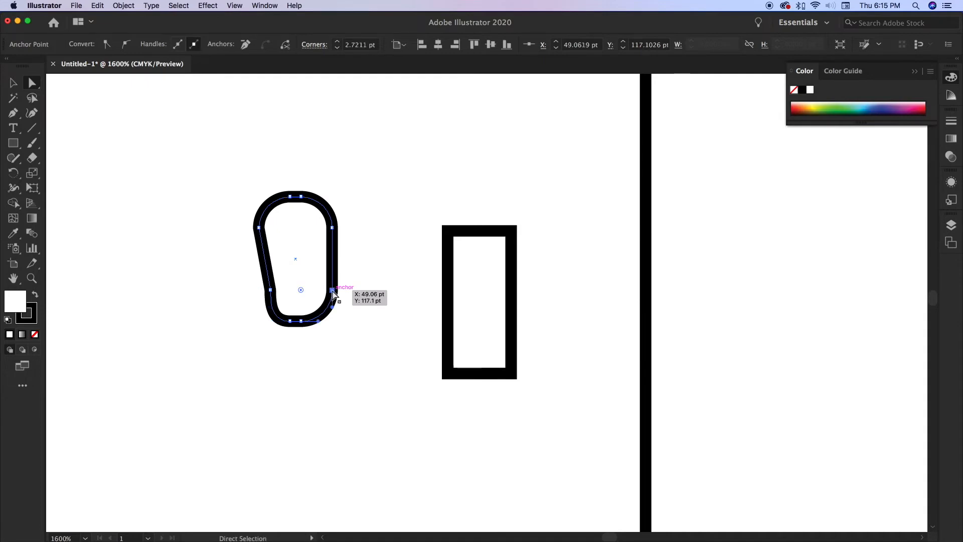
pyautogui.press('Left')
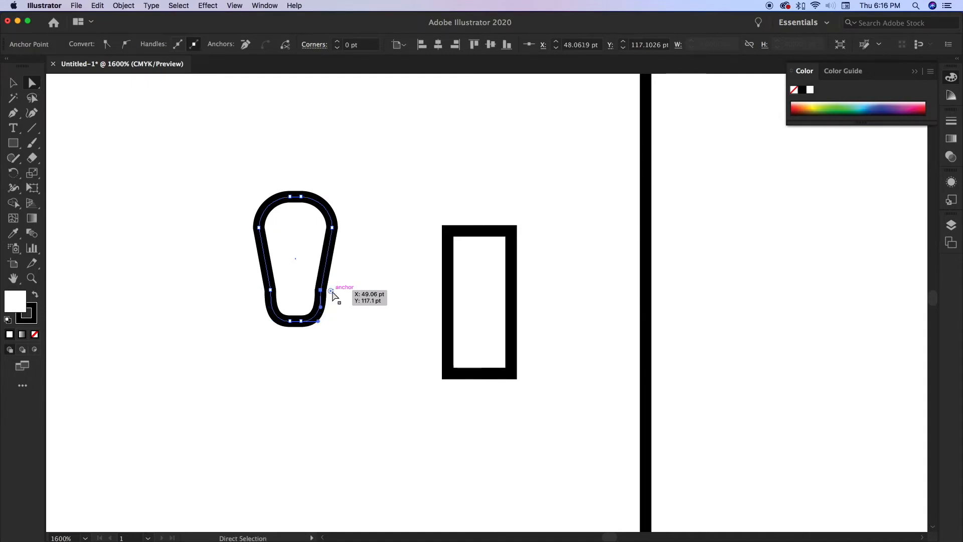
pyautogui.click(369, 297)
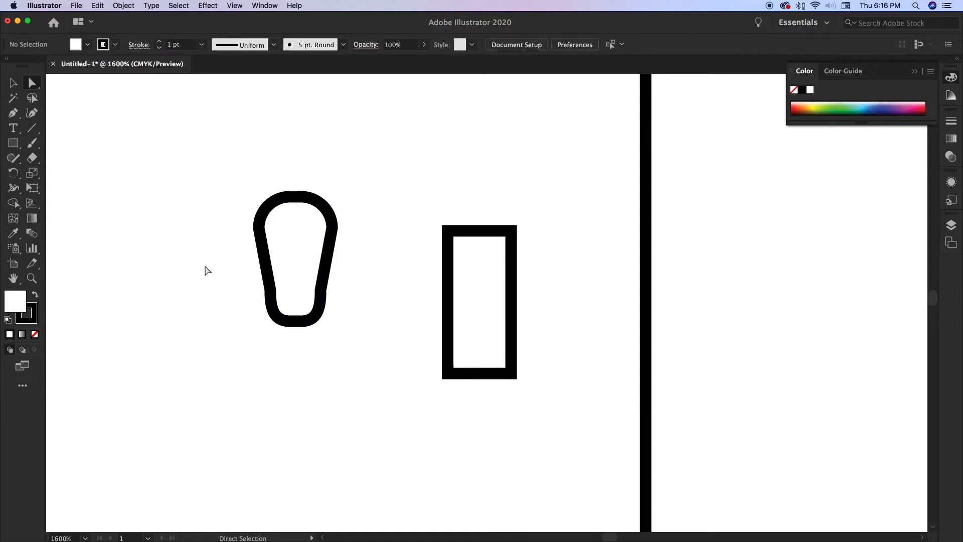
# Step: Draw an upright rounded rectangle left of the tapered shape with a corner radius of about 2.8 pt
pyautogui.moveTo(14, 144)
pyautogui.mouseDown()
pyautogui.moveTo(43, 159)
pyautogui.moveTo(14, 149)
pyautogui.mouseUp()
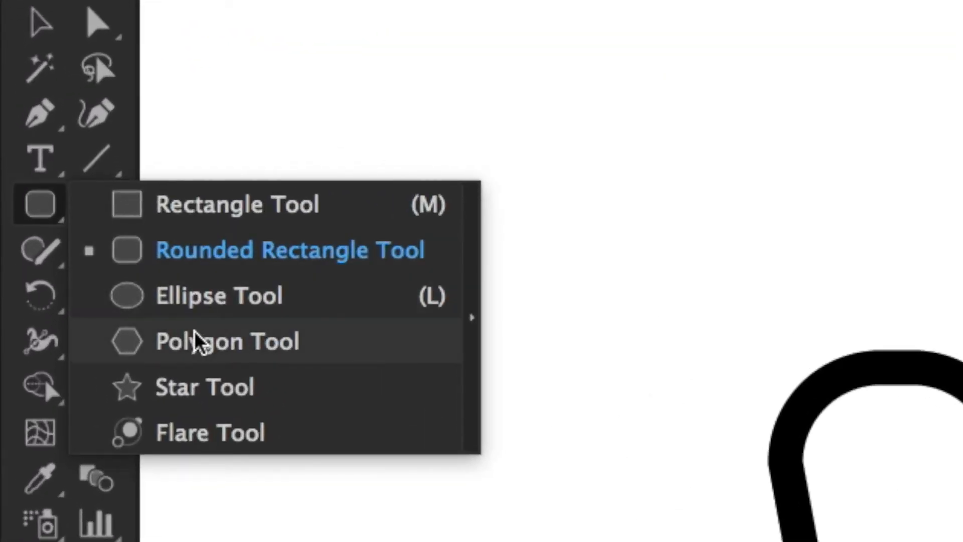
pyautogui.click(200, 261)
pyautogui.moveTo(179, 233); pyautogui.dragTo(275, 388)
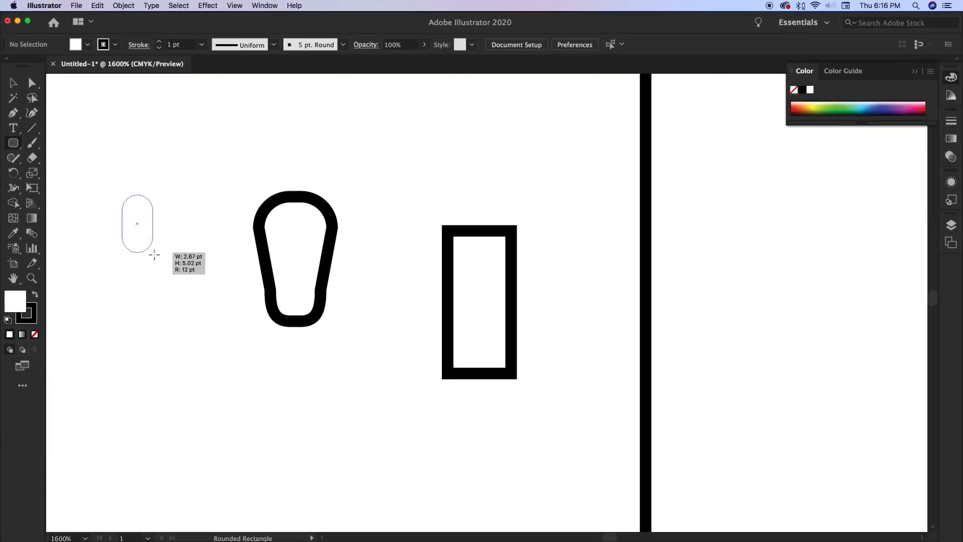
pyautogui.moveTo(187, 301); pyautogui.dragTo(188, 301)
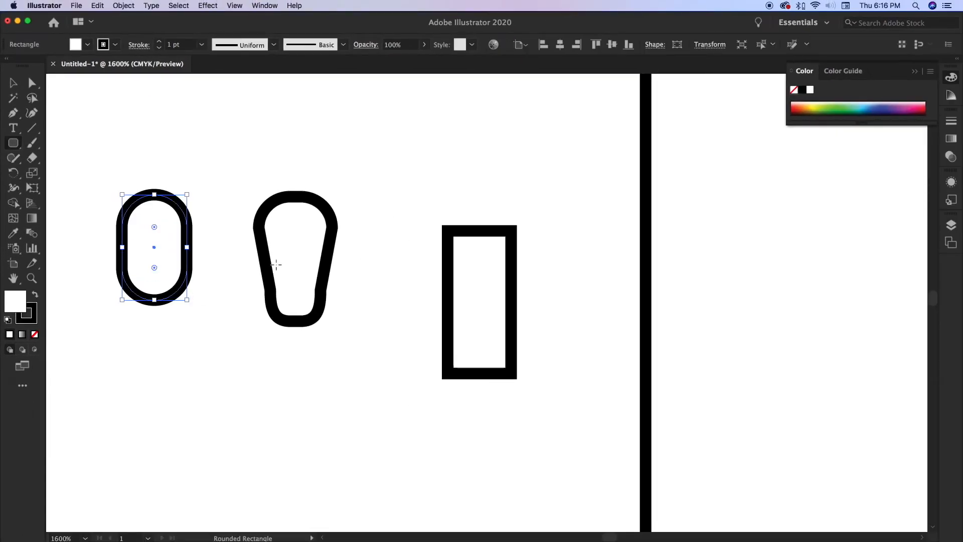
# Step: Nudge both lower side anchors of the new rounded rectangle inward equally, tapering it like the neighboring shape
pyautogui.click(35, 84)
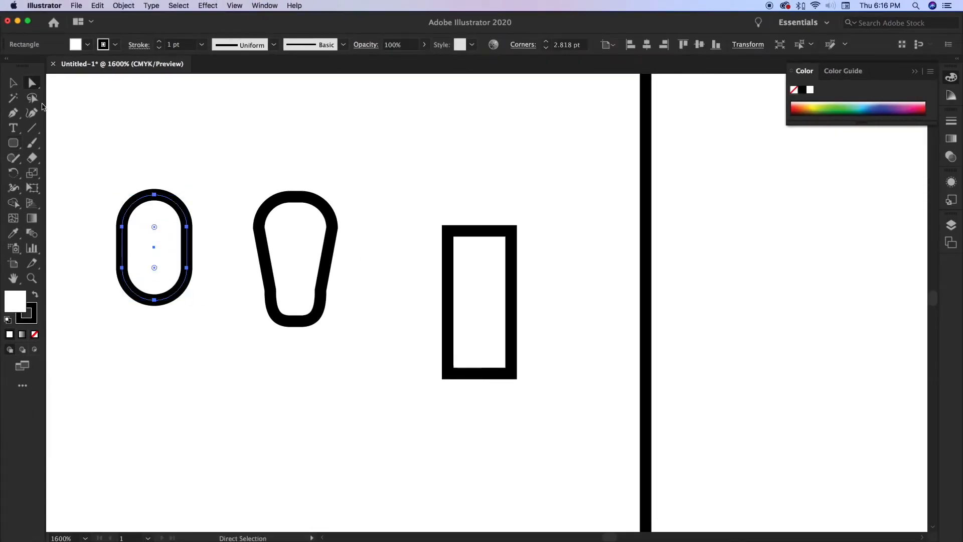
pyautogui.click(79, 264)
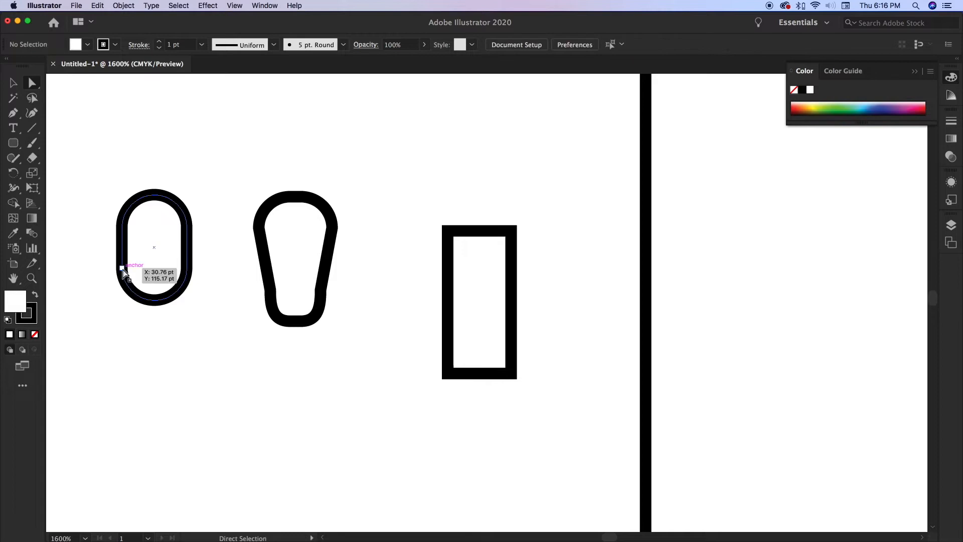
pyautogui.click(122, 269)
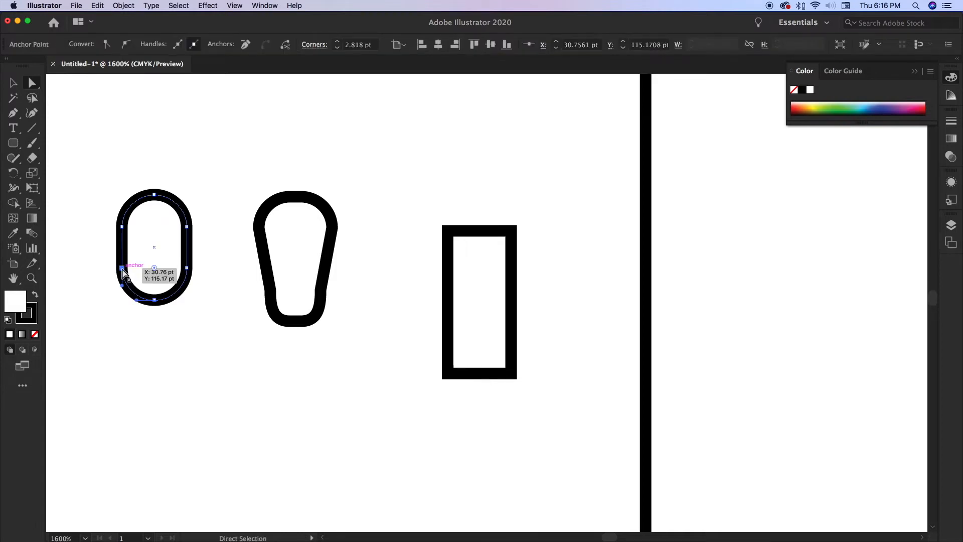
pyautogui.press('Right')
pyautogui.press('Right')
pyautogui.press('Left')
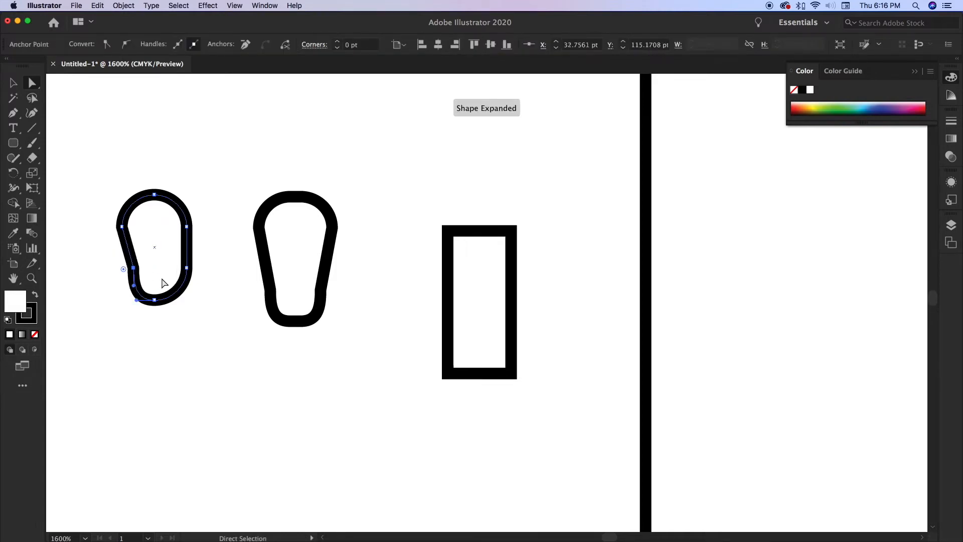
pyautogui.click(187, 269)
pyautogui.press('Left')
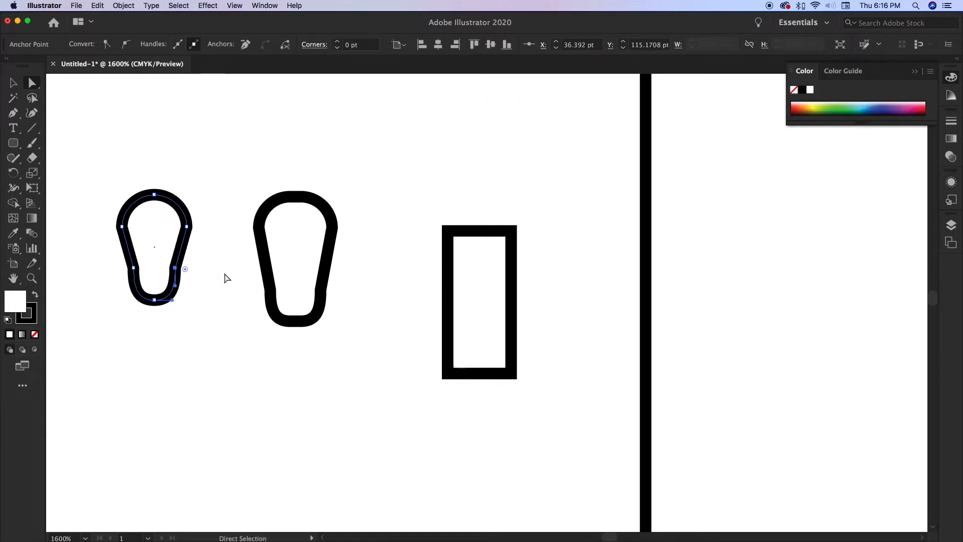
pyautogui.click(225, 278)
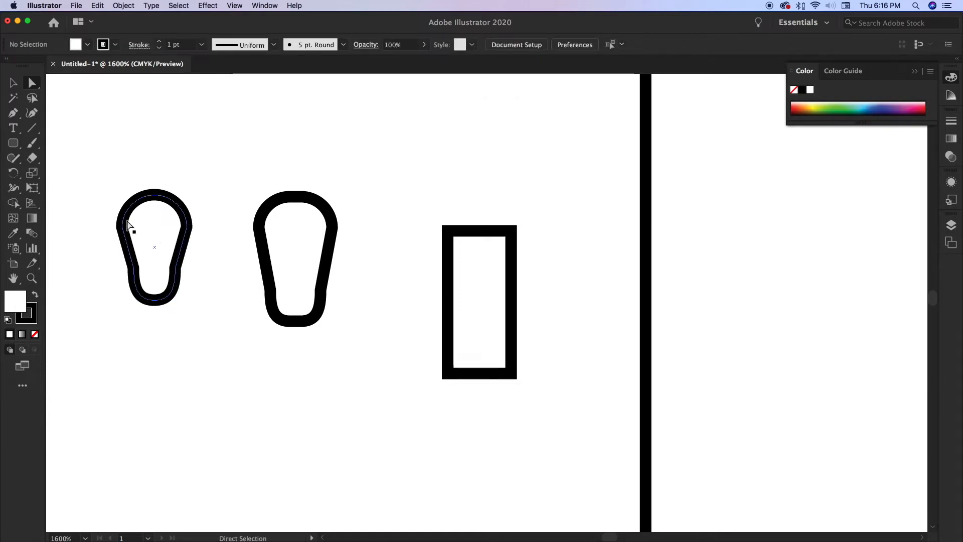
# Step: Draw a narrow upright rounded rectangle centered inside the largest tapered shape
pyautogui.click(13, 84)
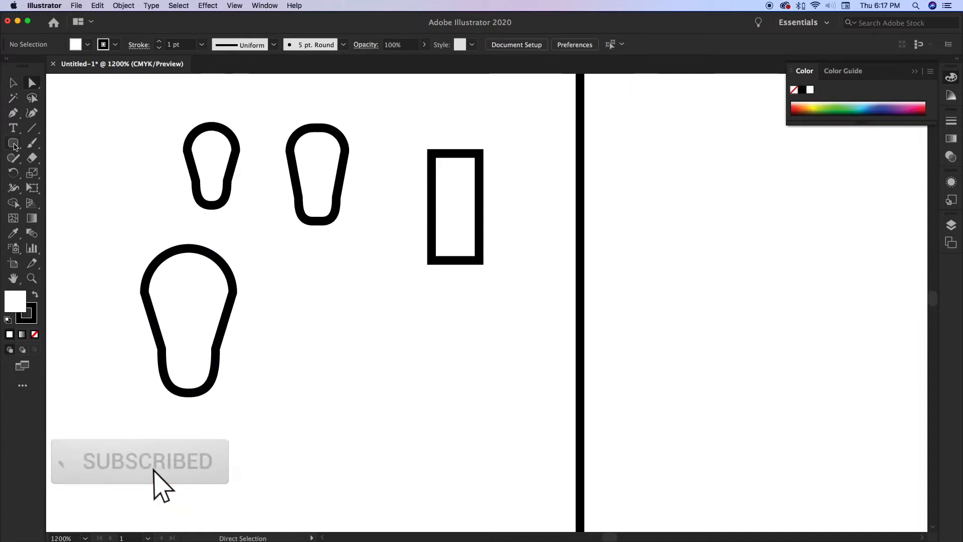
pyautogui.press('m')
pyautogui.scroll(-1, 83, 254)
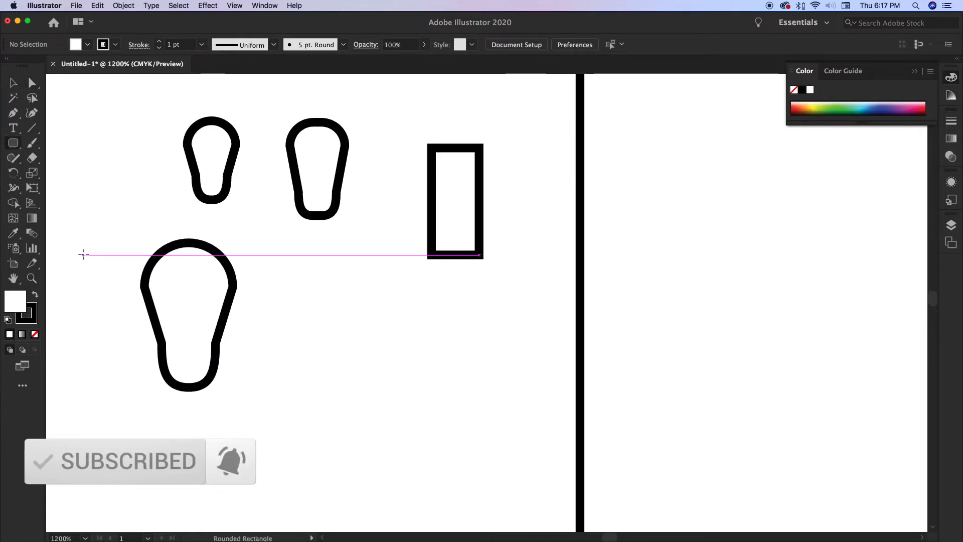
pyautogui.scroll(-5, 83, 253)
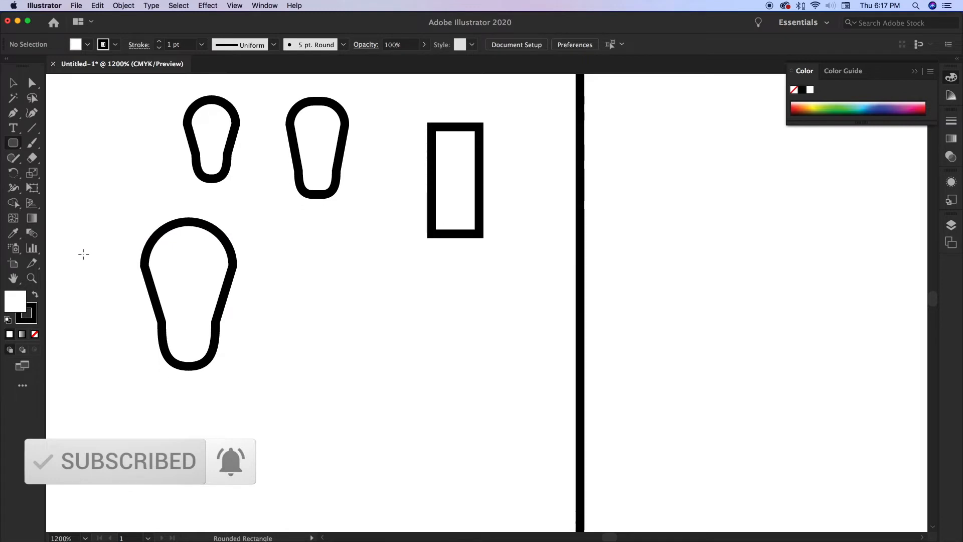
pyautogui.moveTo(177, 243); pyautogui.dragTo(199, 312)
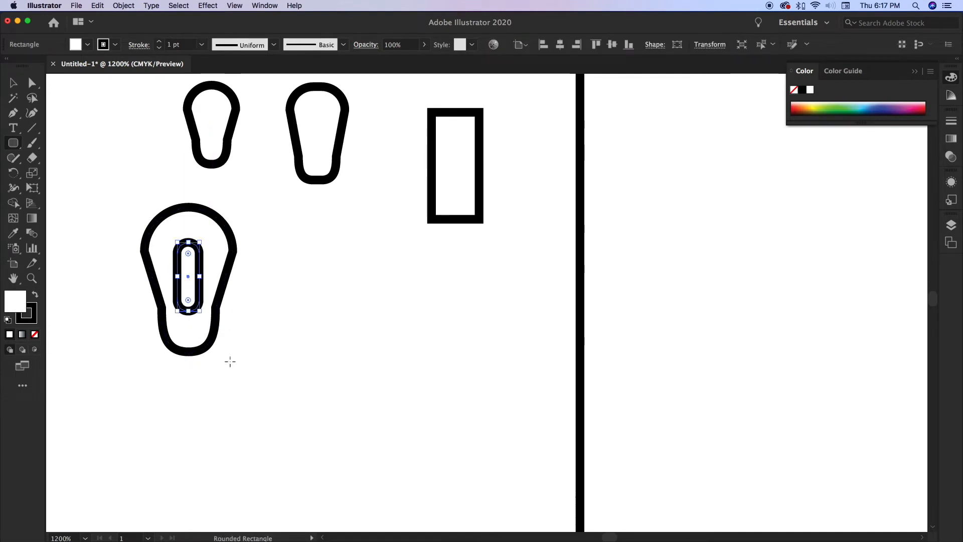
pyautogui.press('space')
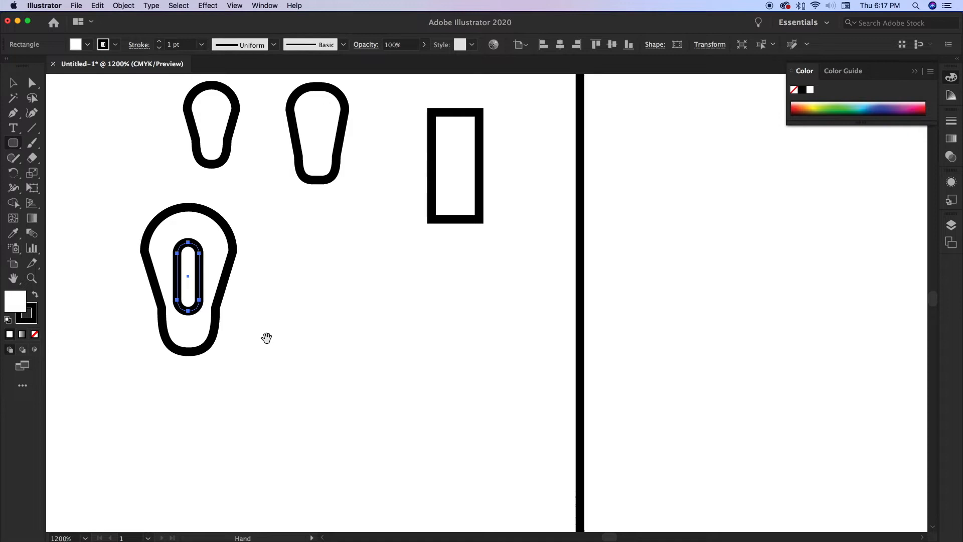
pyautogui.moveTo(269, 344); pyautogui.dragTo(324, 240)
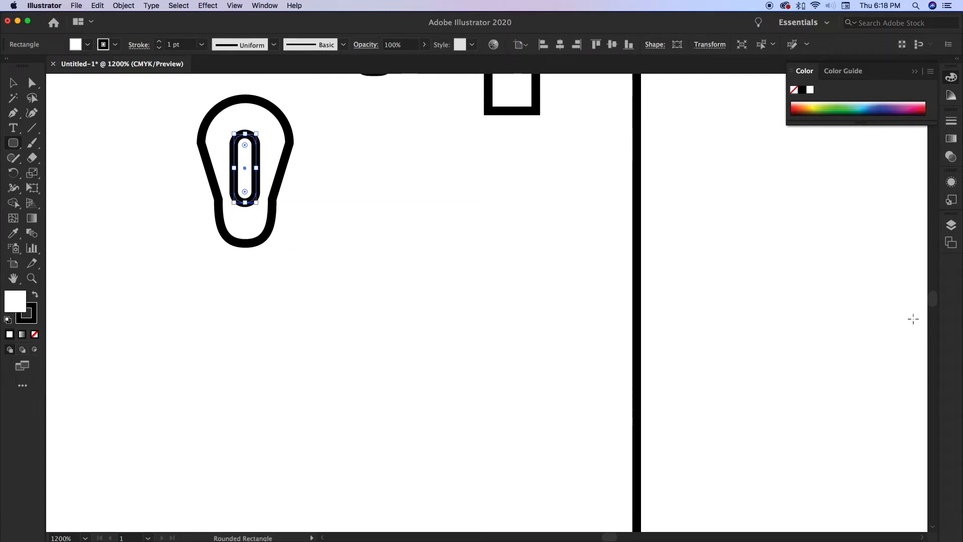
# Step: Draw a tall upright rounded rectangle about 8.9 pt wide, overlapping the lower part of the largest keyhole shape and its slot
pyautogui.moveTo(934, 303); pyautogui.dragTo(937, 300)
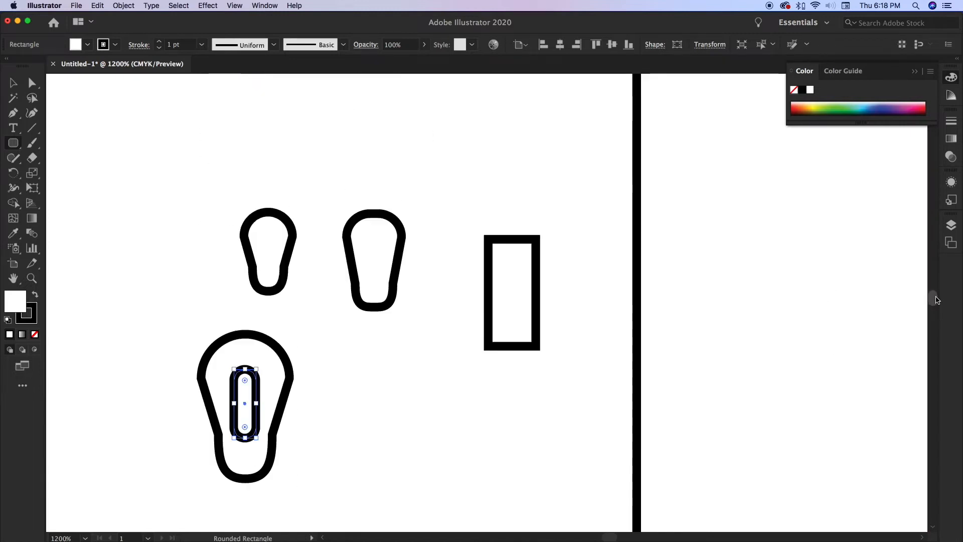
pyautogui.press('space')
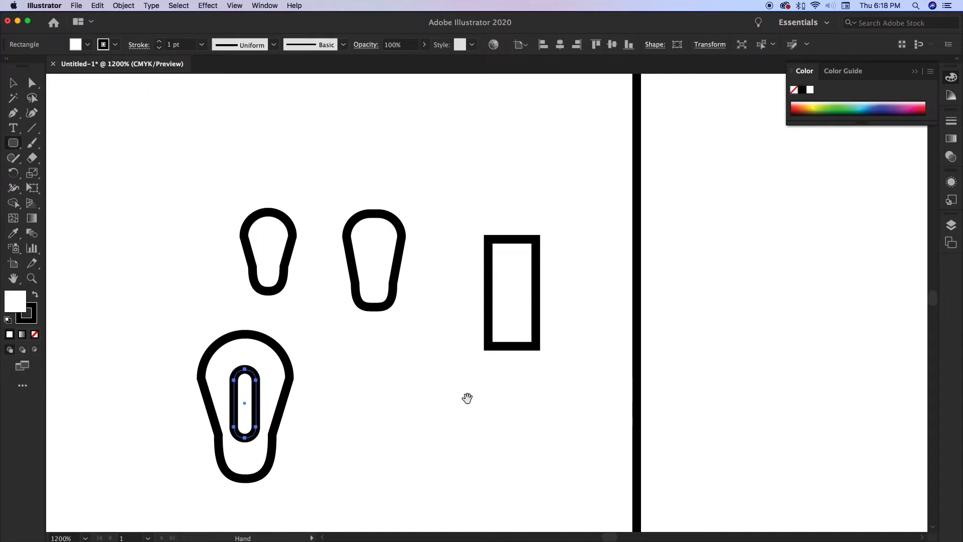
pyautogui.moveTo(409, 413); pyautogui.dragTo(447, 153)
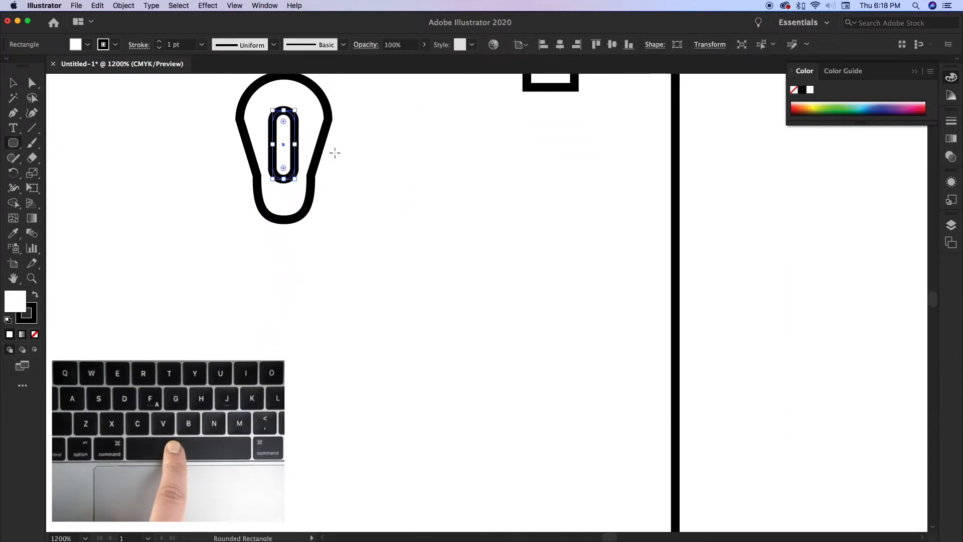
pyautogui.moveTo(245, 157); pyautogui.dragTo(322, 395)
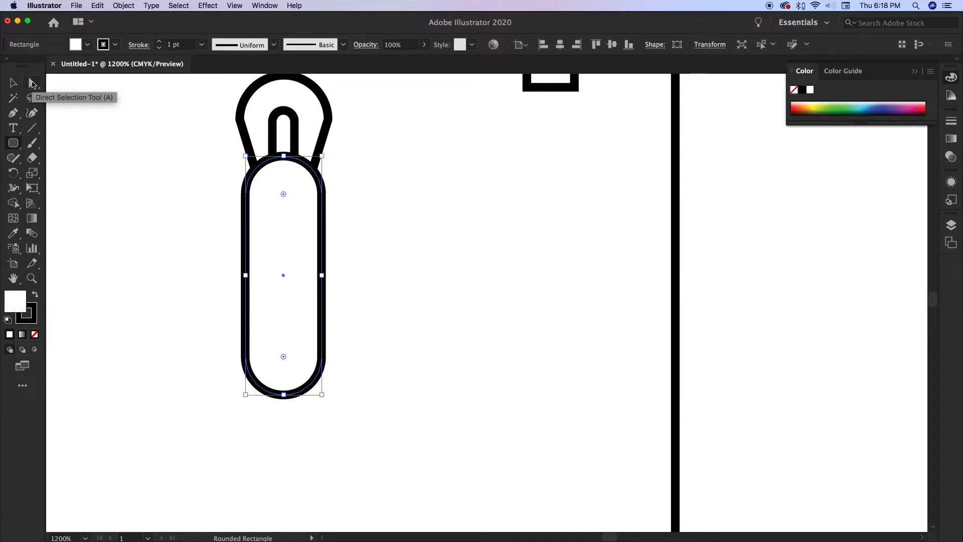
# Step: Move both lower side anchors of the tall rounded rectangle 2 pt outward so it flares symmetrically toward the base, and deselect it
pyautogui.click(32, 84)
pyautogui.click(217, 374)
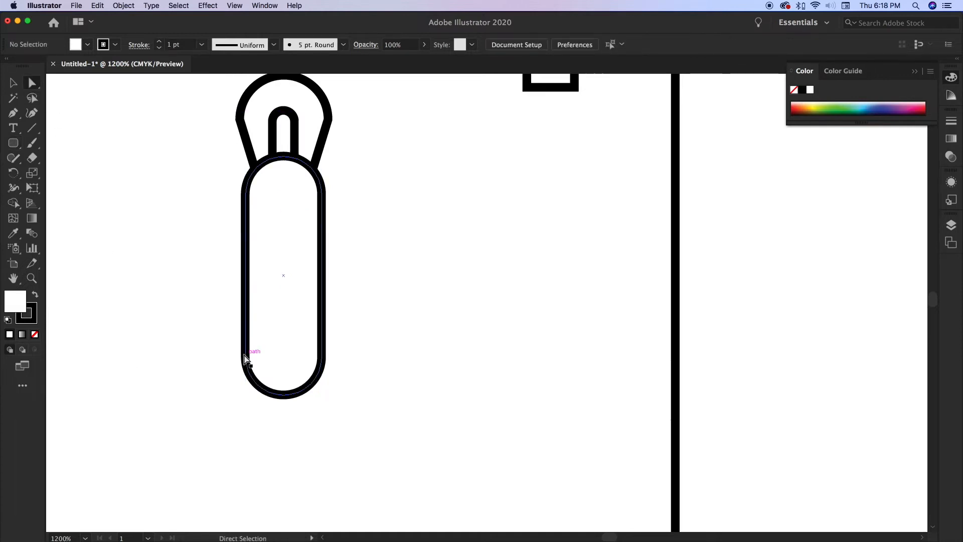
pyautogui.click(246, 357)
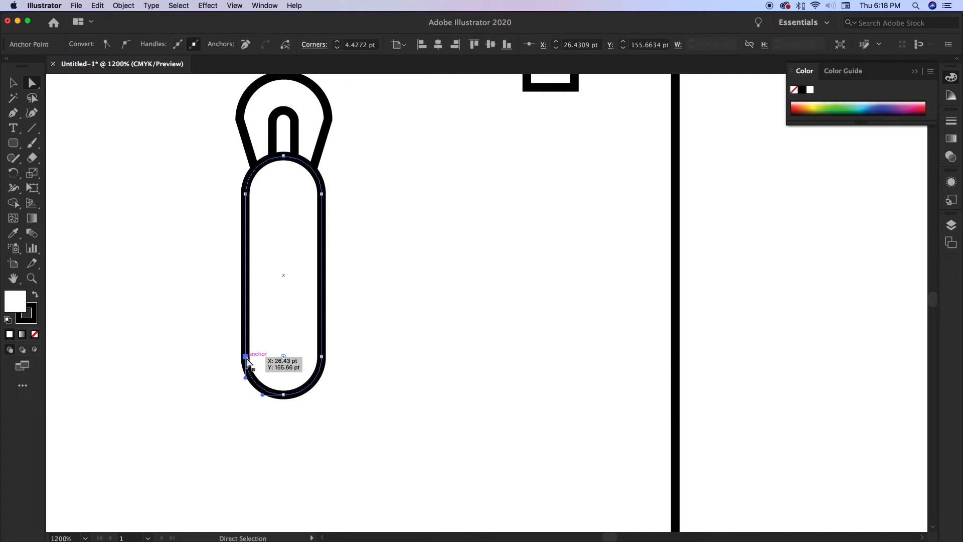
pyautogui.press('Left')
pyautogui.press('Left')
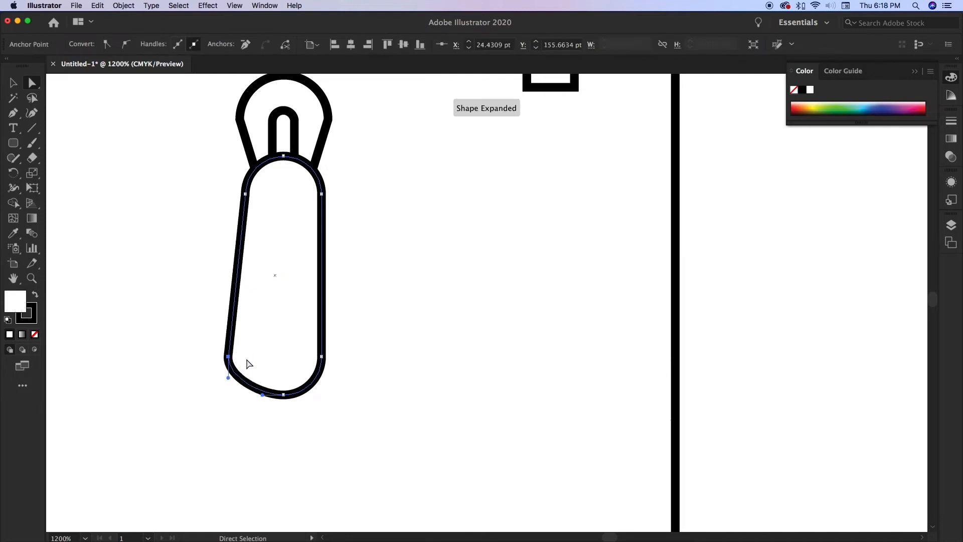
pyautogui.click(321, 357)
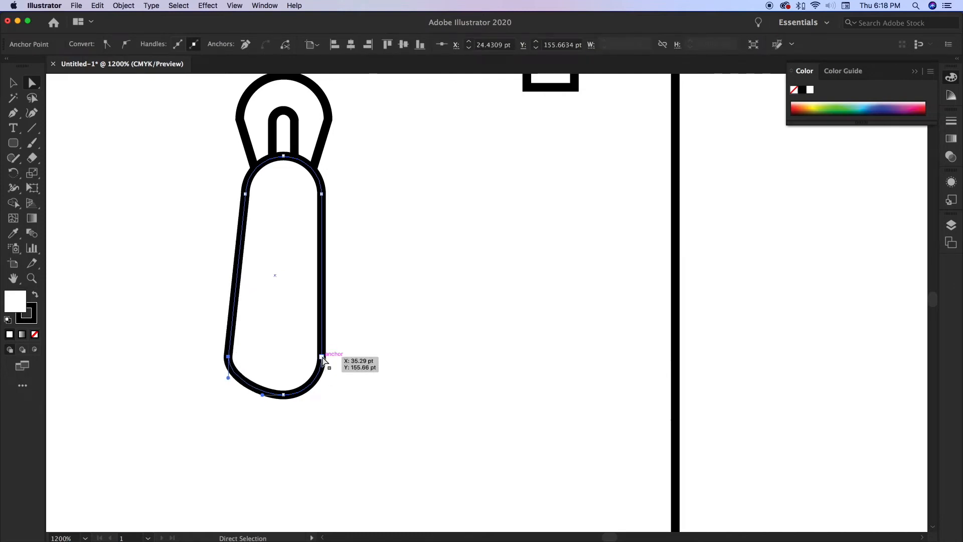
pyautogui.press('Right')
pyautogui.press('Right')
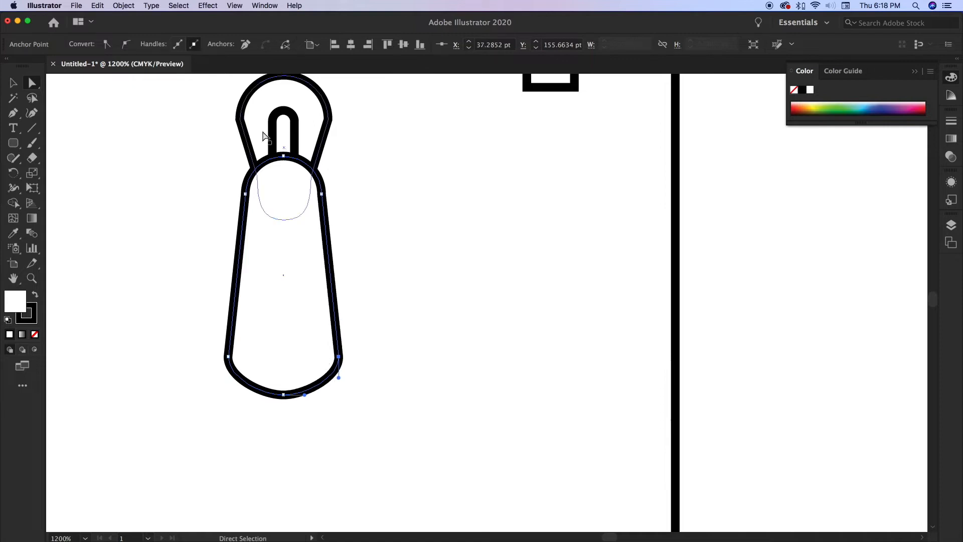
pyautogui.click(196, 299)
# Step: Draw a wide rounded rectangle with fully rounded ends, centered near the base of the flared shape, and deselect it
pyautogui.click(14, 143)
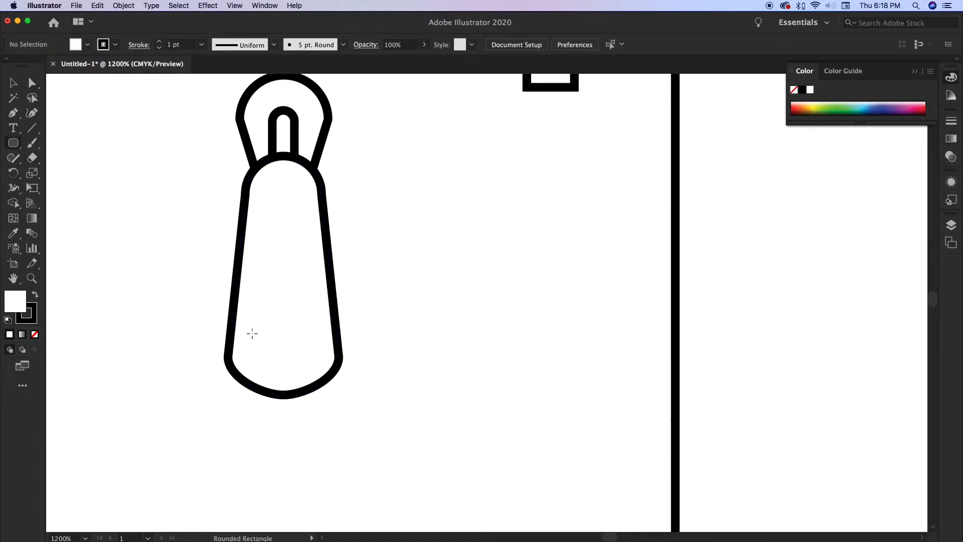
pyautogui.moveTo(246, 328); pyautogui.dragTo(322, 368)
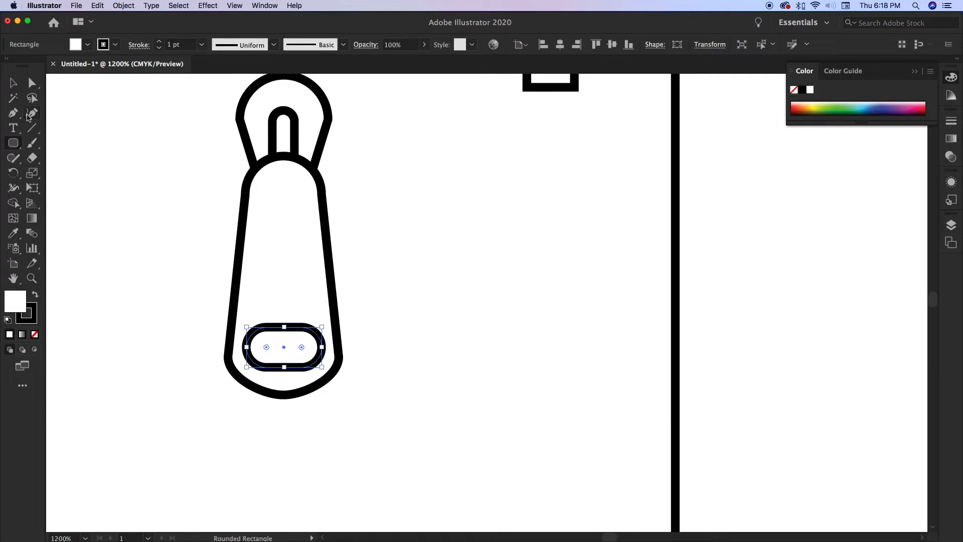
pyautogui.click(13, 84)
pyautogui.click(162, 227)
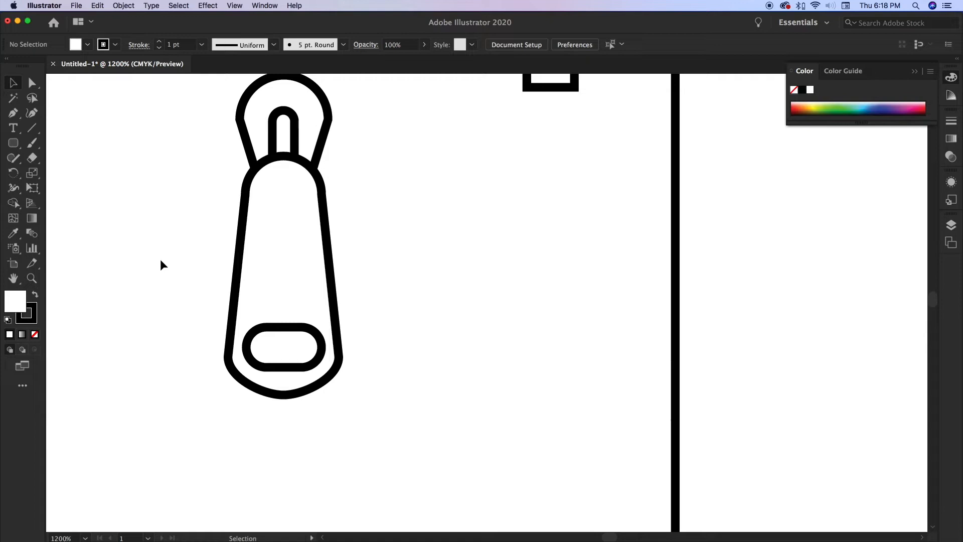
# Step: Show the Pathfinder panel
pyautogui.click(266, 6)
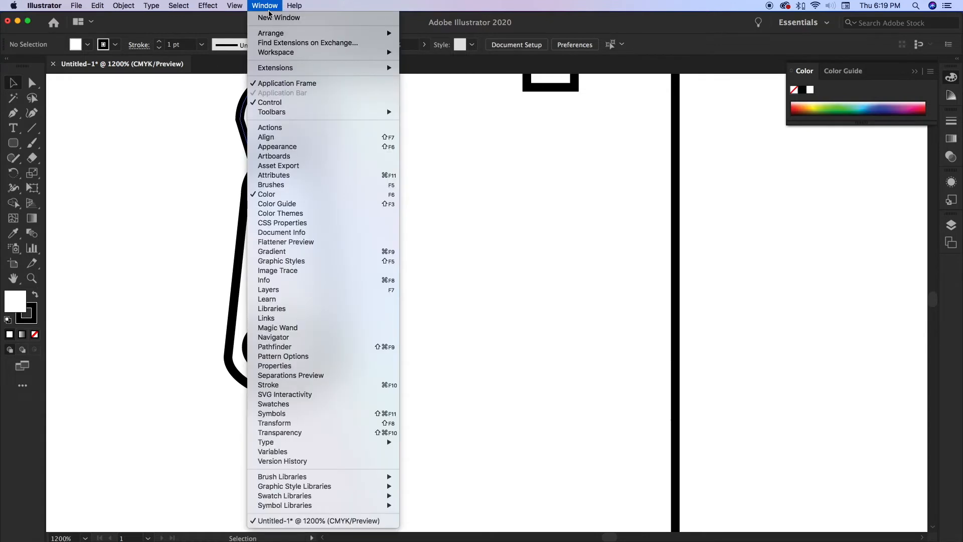
pyautogui.click(314, 347)
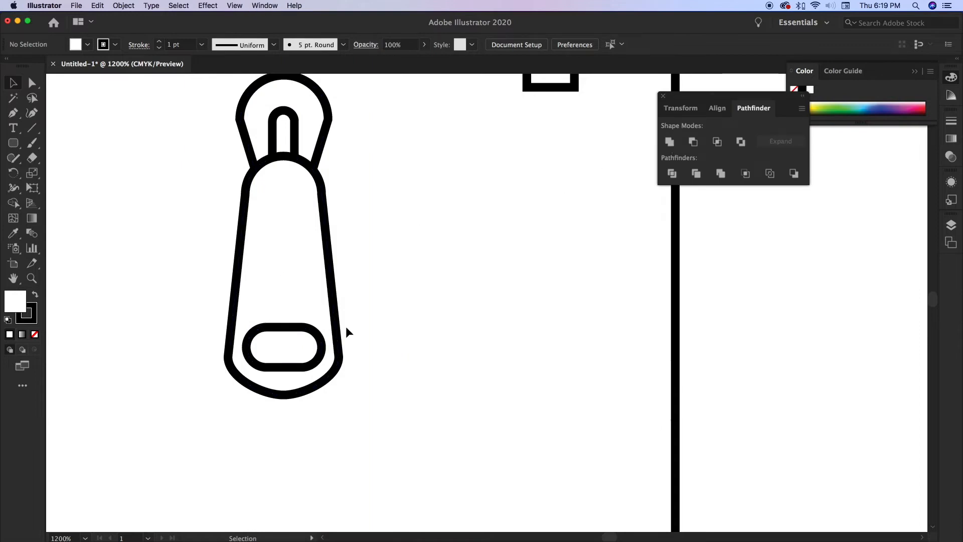
pyautogui.click(275, 341)
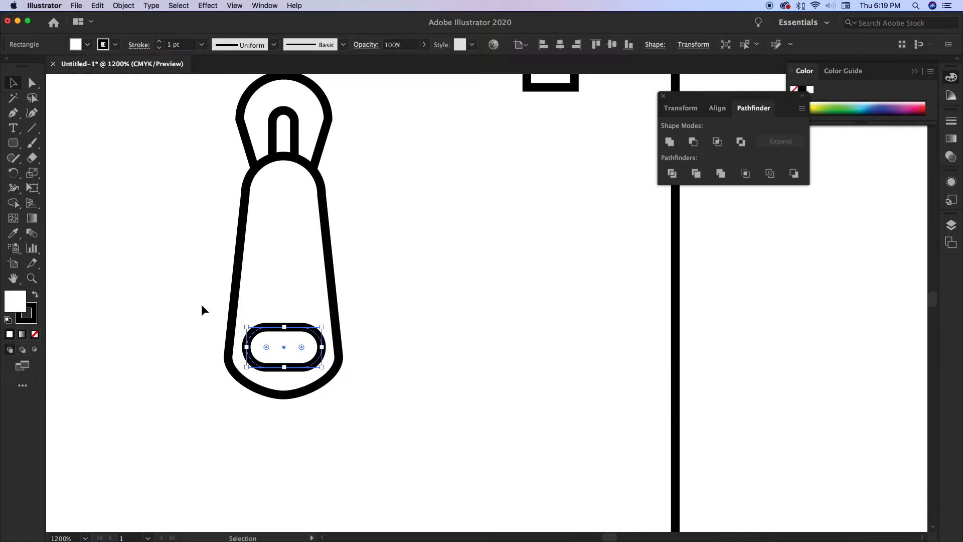
pyautogui.click(197, 317)
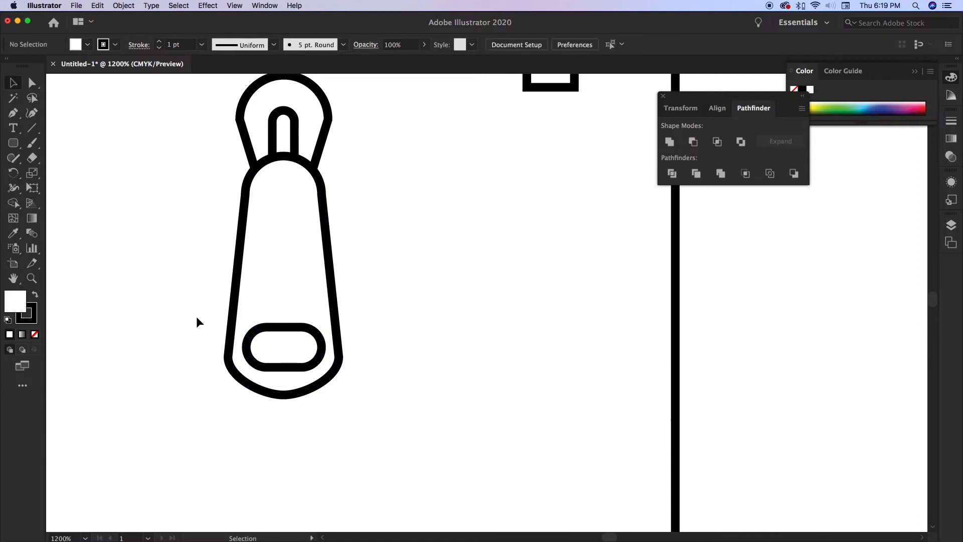
pyautogui.moveTo(197, 316); pyautogui.dragTo(263, 354)
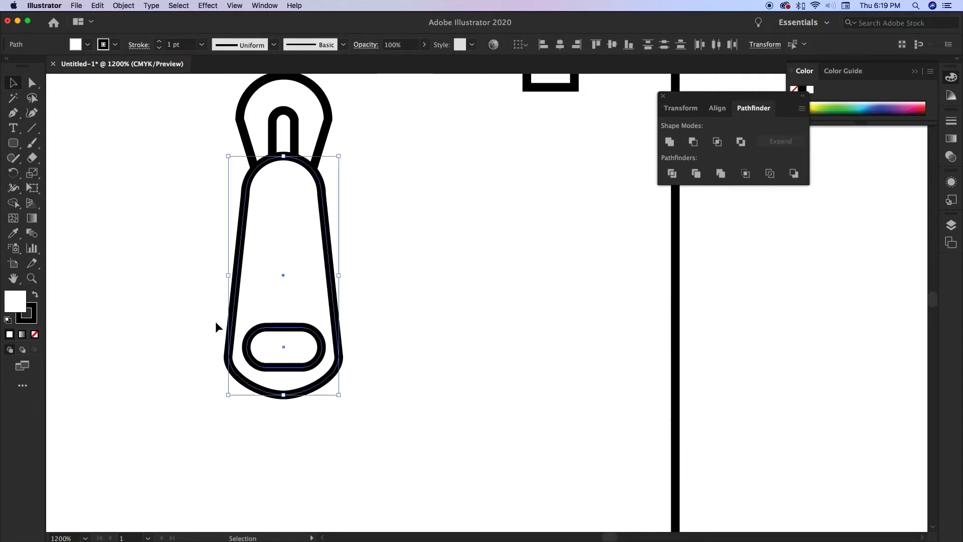
pyautogui.click(201, 335)
pyautogui.click(239, 308)
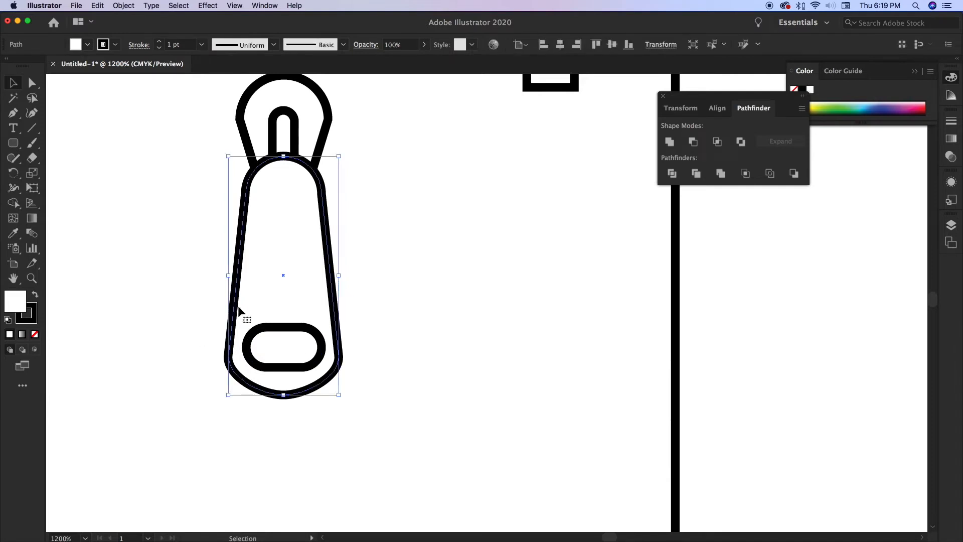
pyautogui.keyDown('shift'); pyautogui.click(271, 338); pyautogui.keyUp('shift')
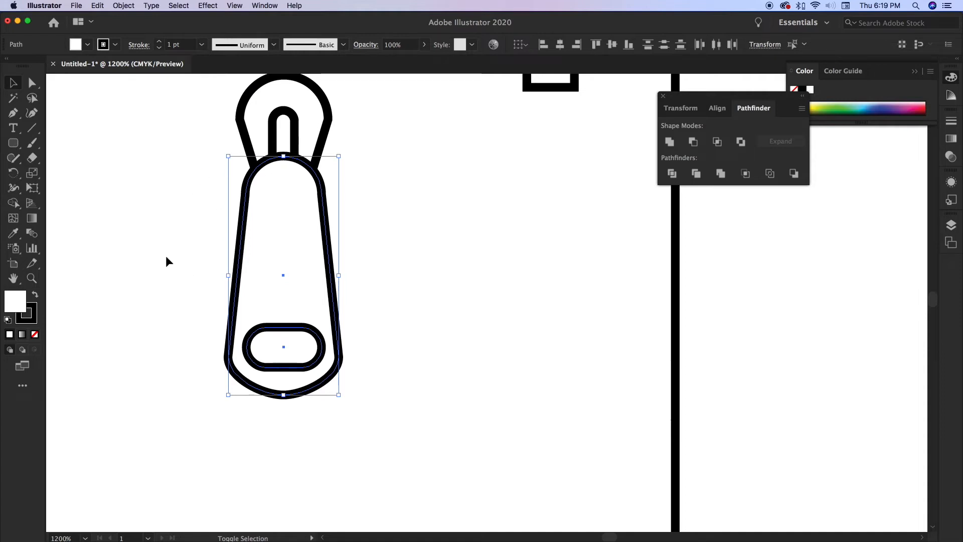
pyautogui.click(176, 290)
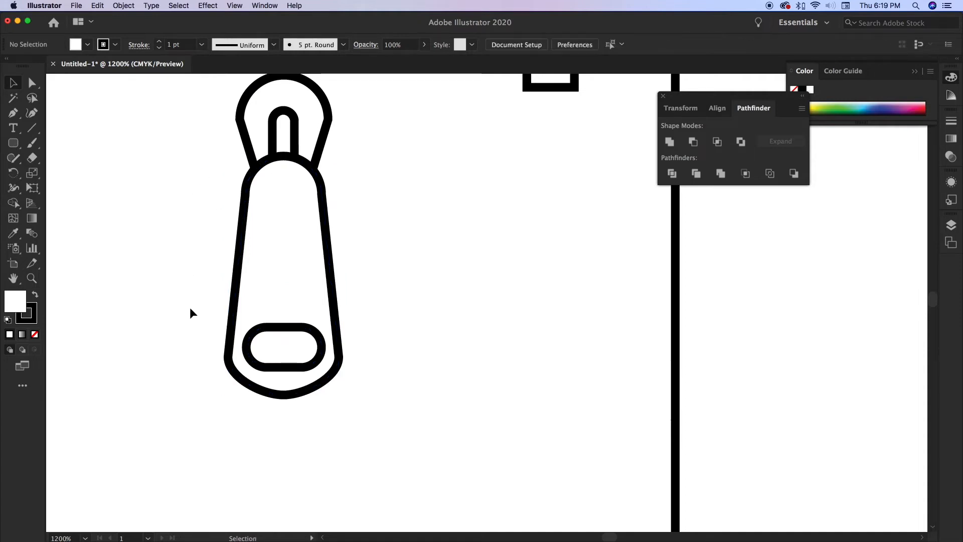
pyautogui.click(234, 312)
pyautogui.keyDown('shift'); pyautogui.click(262, 333); pyautogui.keyUp('shift')
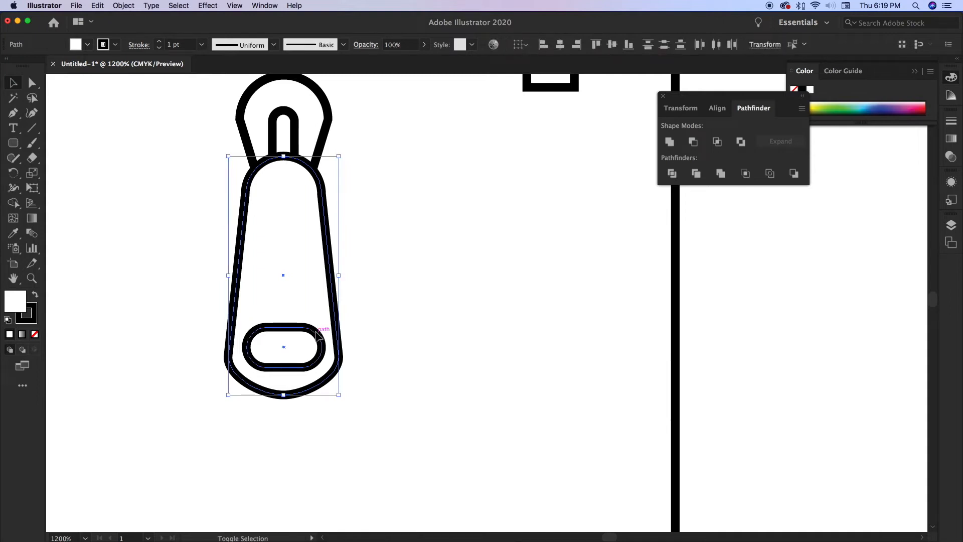
pyautogui.click(155, 288)
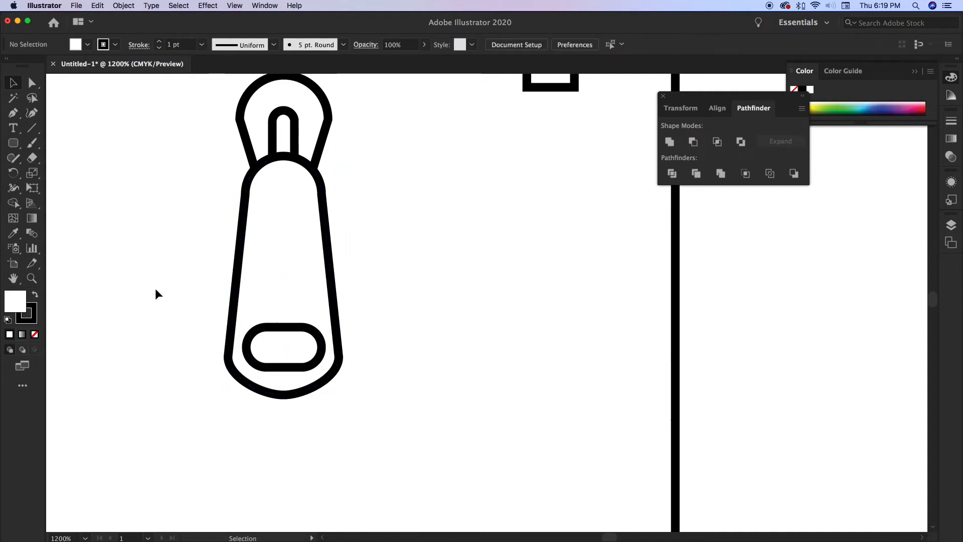
pyautogui.click(237, 308)
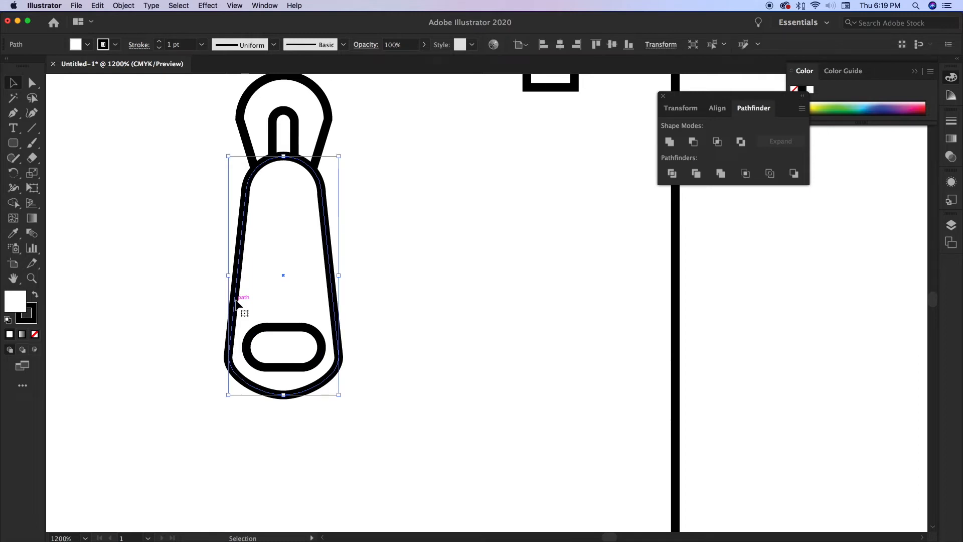
pyautogui.click(265, 331)
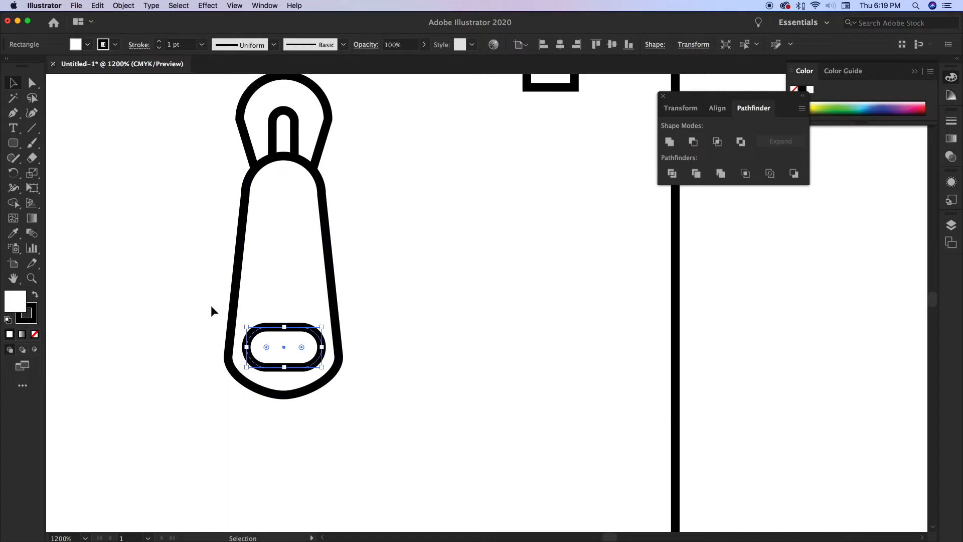
pyautogui.moveTo(191, 312); pyautogui.dragTo(269, 354)
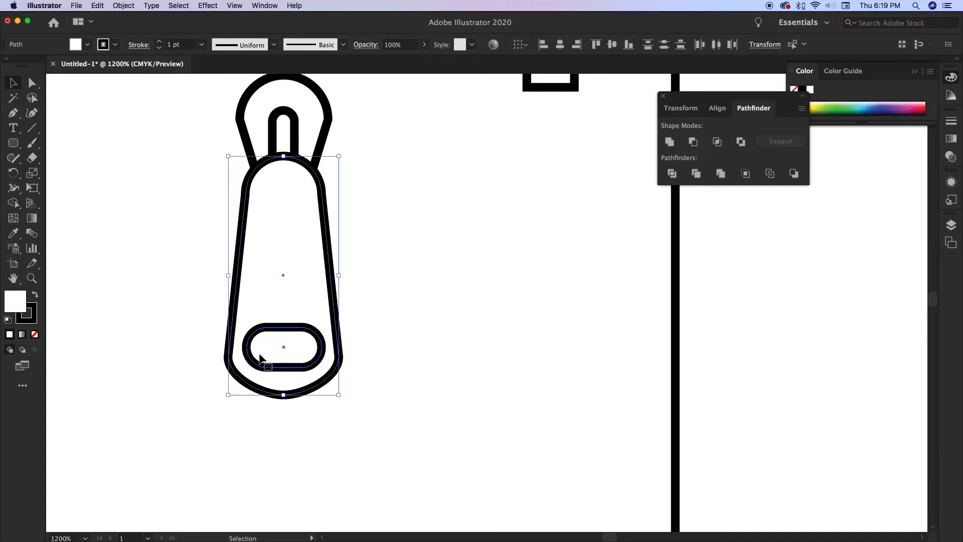
pyautogui.click(405, 295)
pyautogui.click(317, 355)
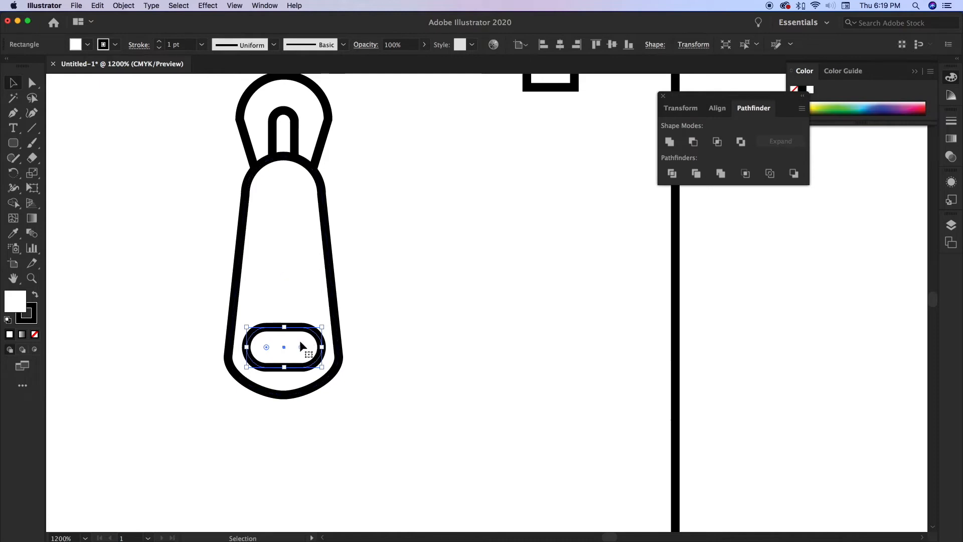
# Step: Select the flared shape together with the wide rounded rectangle and apply Minus Front to cut the opening near its base
pyautogui.moveTo(212, 299); pyautogui.dragTo(267, 347)
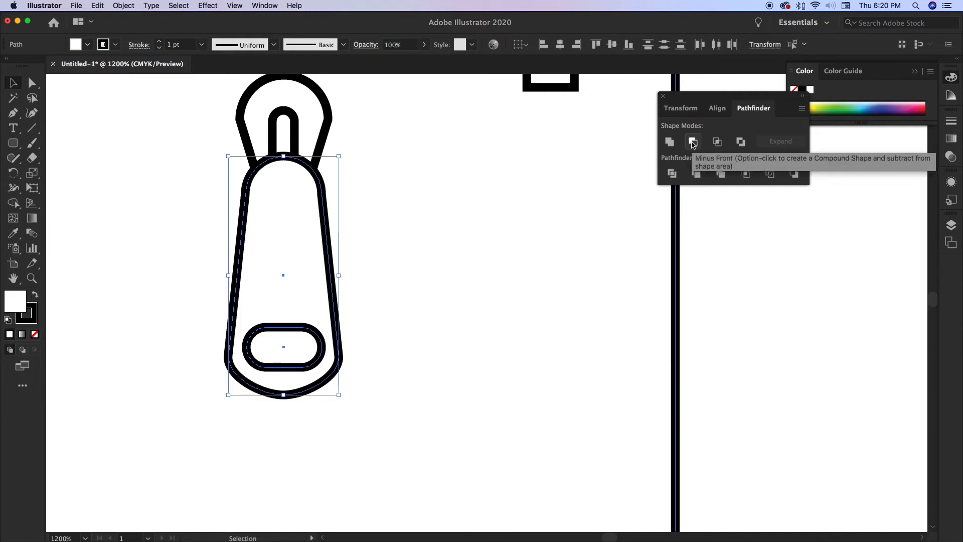
pyautogui.click(694, 143)
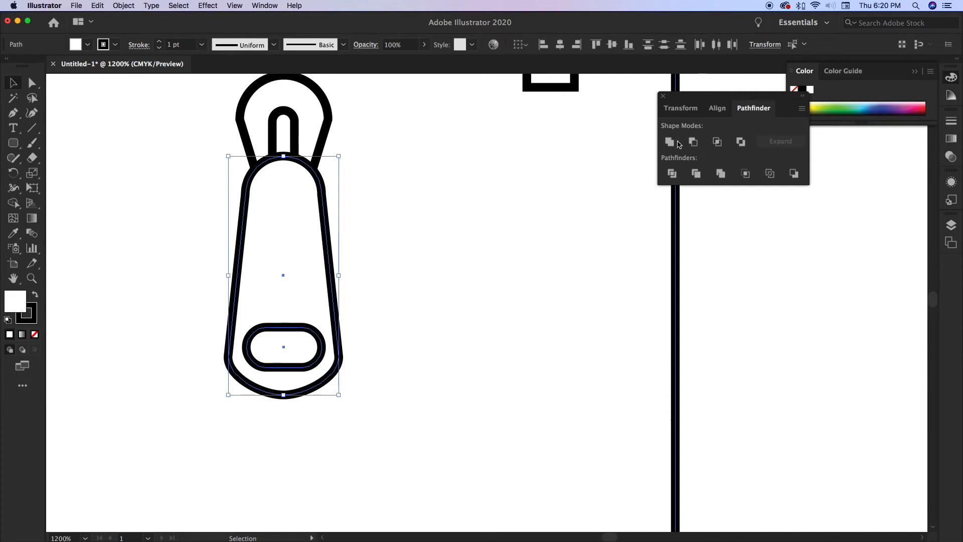
pyautogui.click(276, 347)
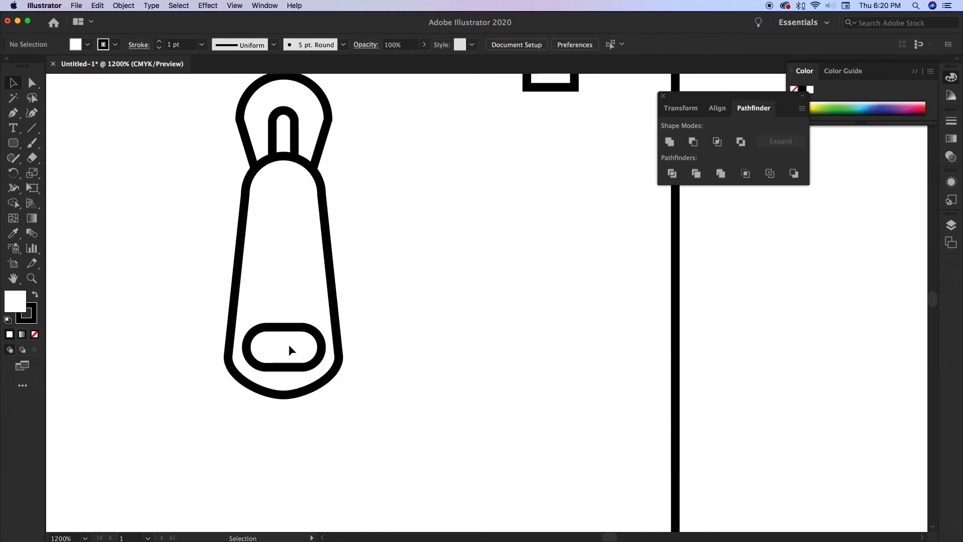
# Step: Bring the narrow upright rounded rectangle to the front so it overlaps the top of the flared shape, and deselect it
pyautogui.click(279, 132)
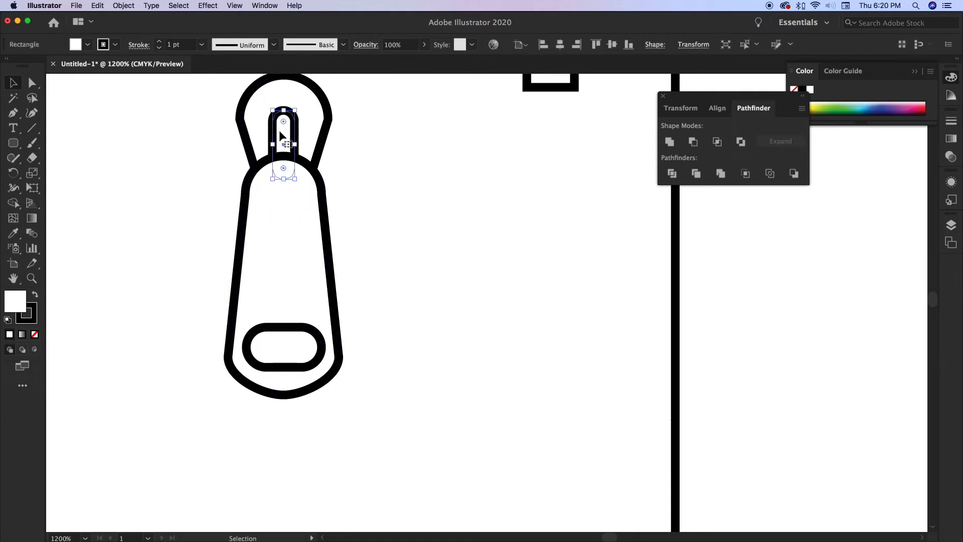
pyautogui.rightClick(279, 131)
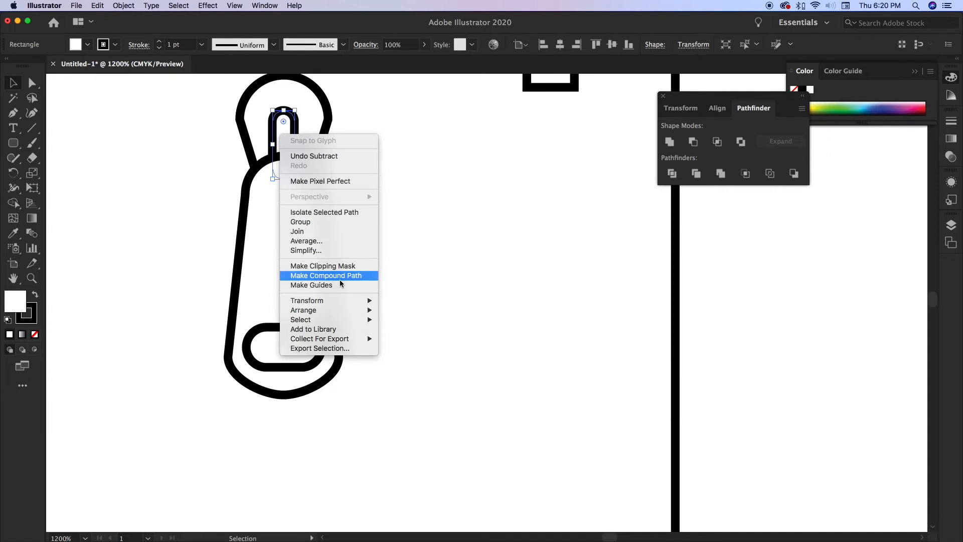
pyautogui.moveTo(335, 311)
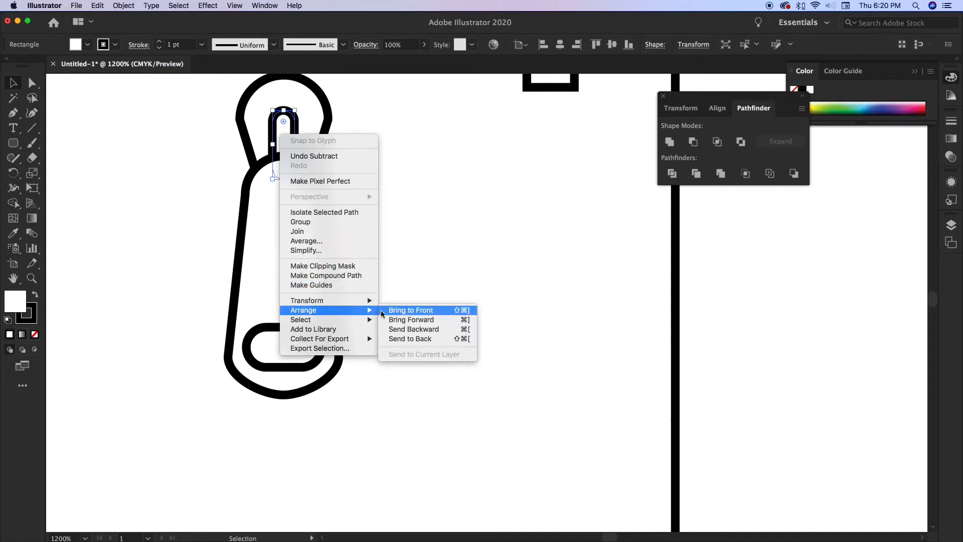
pyautogui.click(464, 312)
pyautogui.click(441, 292)
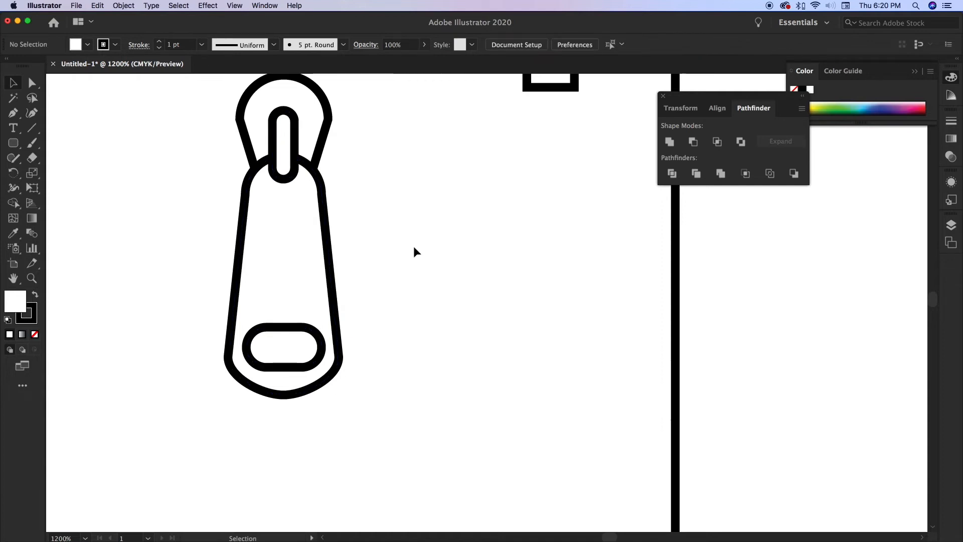
pyautogui.press('super+minus')
pyautogui.press('super+minus')
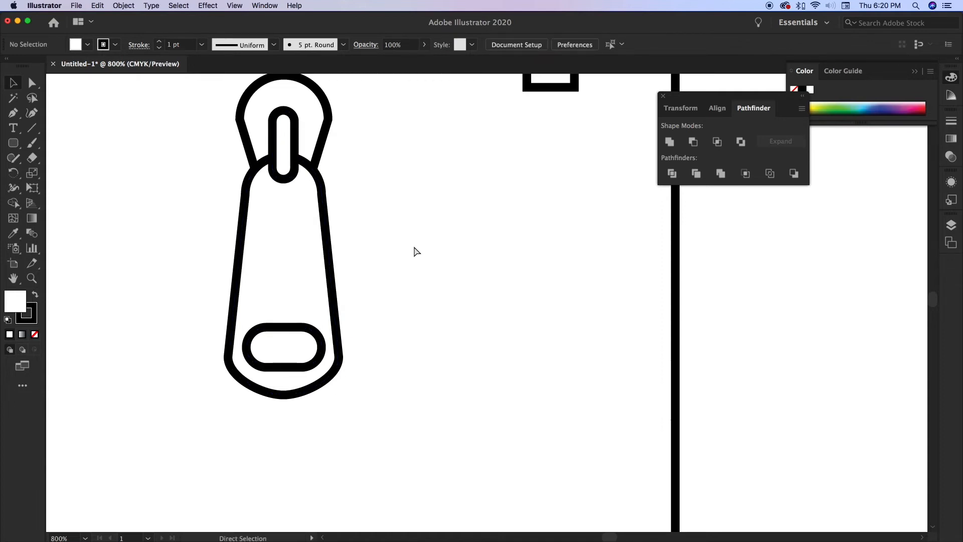
pyautogui.press('super+minus')
pyautogui.press('super+minus')
pyautogui.press('super+minus')
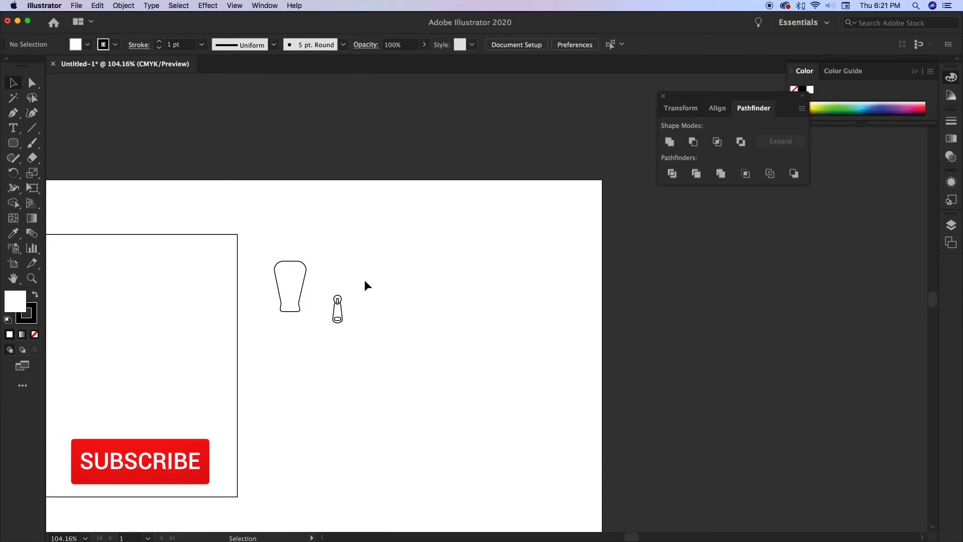
# Step: Draw a small horizontal rounded rectangle with fully rounded ends just above the zipper pull and deselect it
pyautogui.scroll(2, 329, 320)
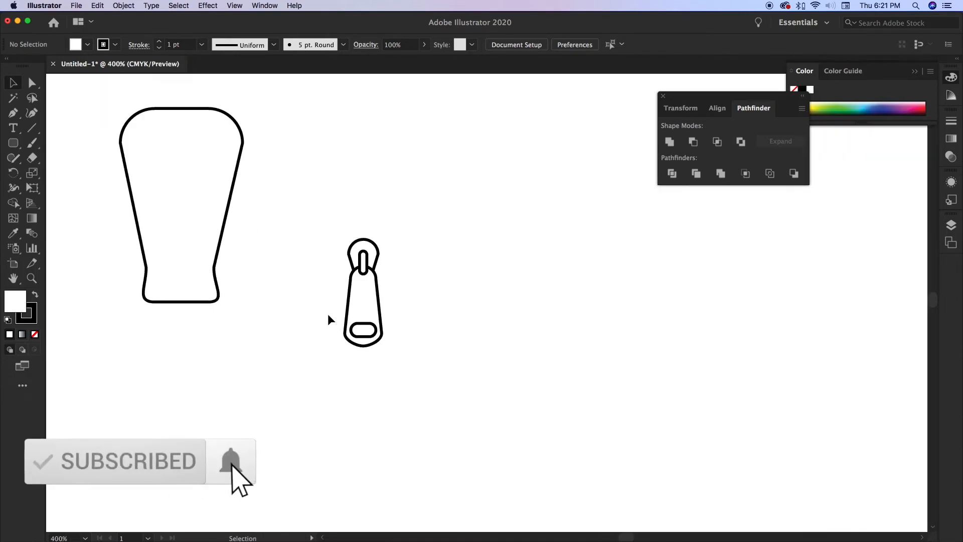
pyautogui.hscroll(5, 329, 319)
pyautogui.click(17, 145)
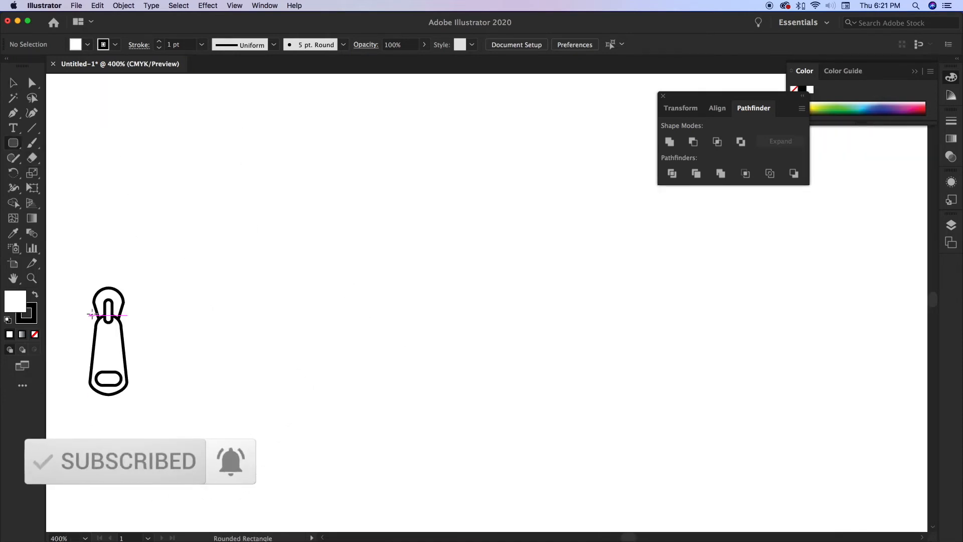
pyautogui.scroll(2, 101, 307)
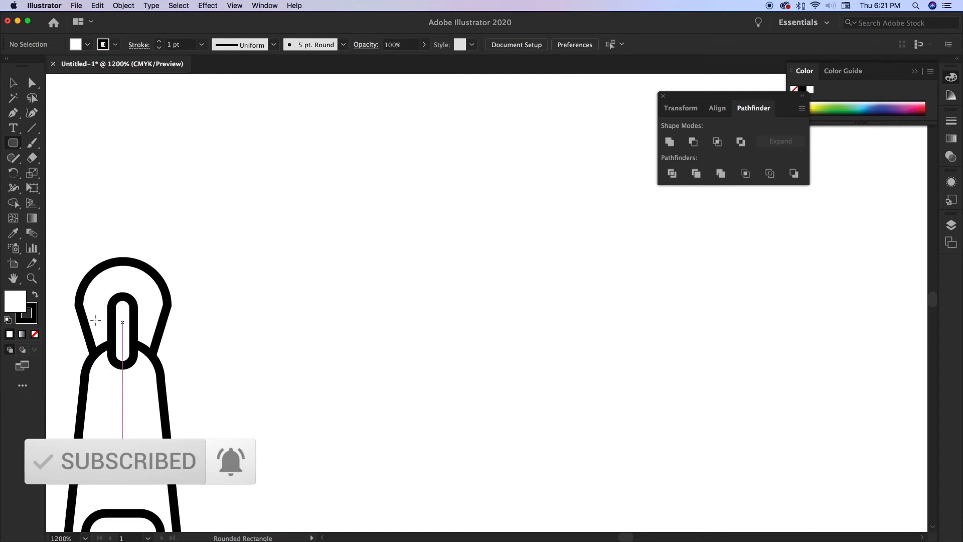
pyautogui.scroll(1, 108, 298)
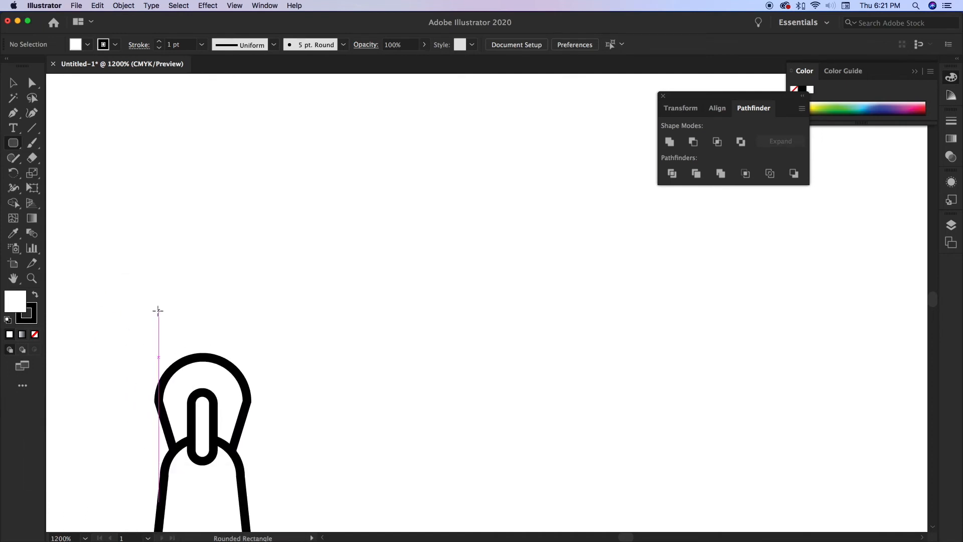
pyautogui.moveTo(156, 311)
pyautogui.mouseDown()
pyautogui.moveTo(175, 329)
pyautogui.moveTo(207, 331)
pyautogui.mouseUp()
pyautogui.press('v')
pyautogui.click(220, 242)
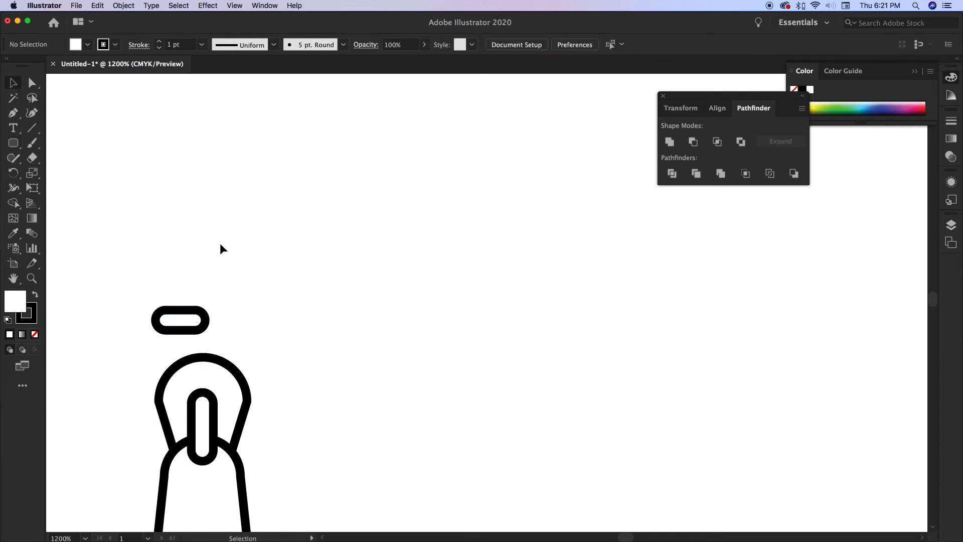
# Step: Duplicate the small rounded rectangle diagonally up so the two overlap slightly at their edges as interlocking teeth, and deselect them
pyautogui.click(194, 311)
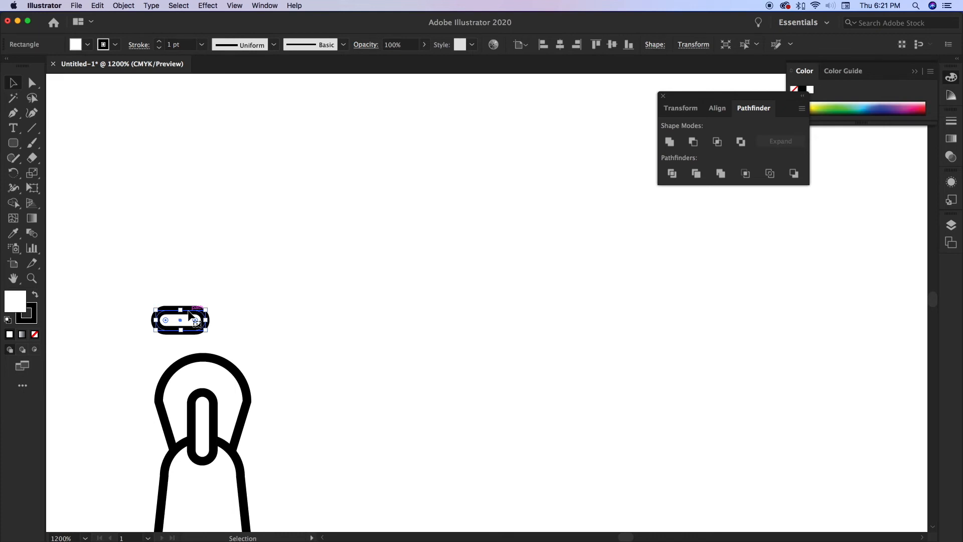
pyautogui.press('a')
pyautogui.press('v')
pyautogui.moveTo(192, 315); pyautogui.dragTo(236, 288)
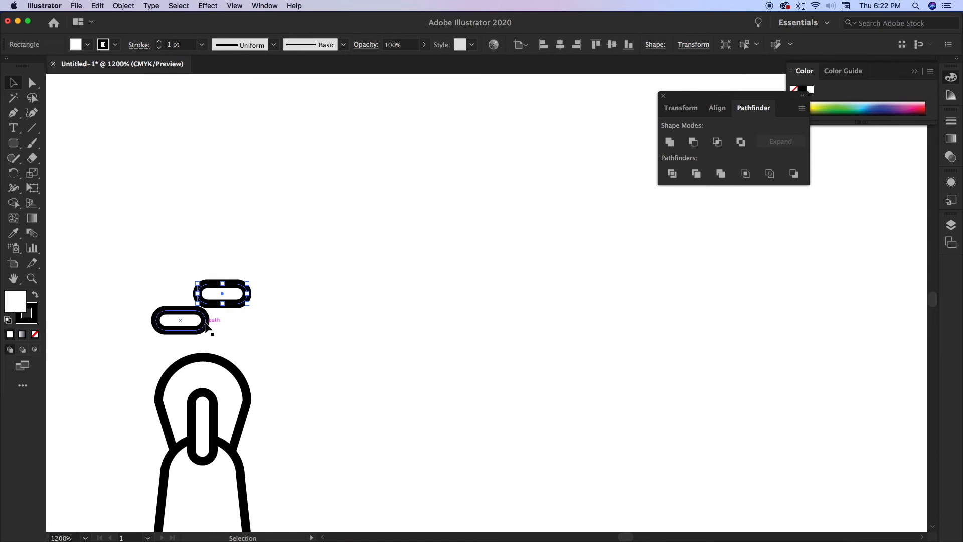
pyautogui.moveTo(208, 326); pyautogui.dragTo(210, 300)
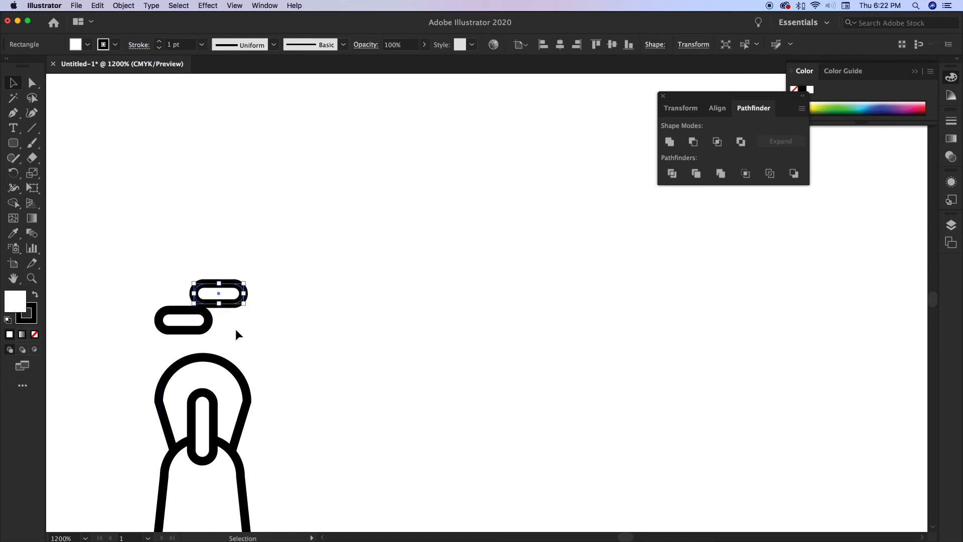
pyautogui.click(236, 329)
# Step: Rotate the two small rounded rectangles upright together and move them clear of the zipper pull
pyautogui.moveTo(157, 271); pyautogui.dragTo(173, 360)
pyautogui.moveTo(202, 315); pyautogui.dragTo(386, 231)
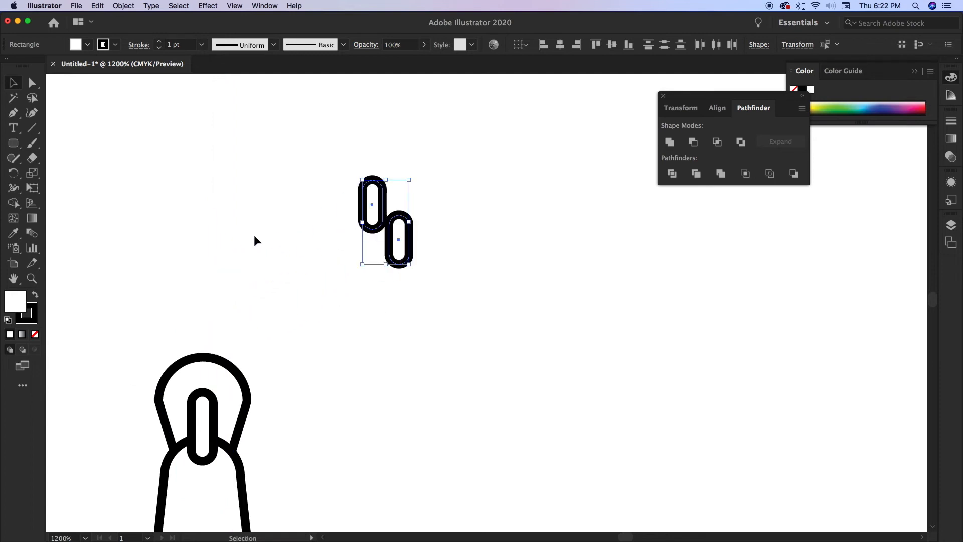
pyautogui.click(265, 262)
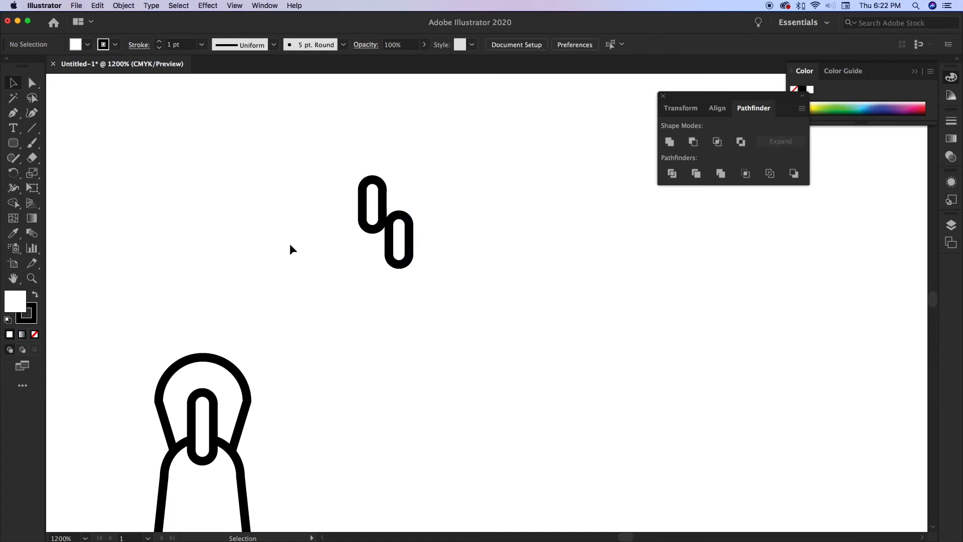
# Step: Show the Brushes panel and create a Pattern Brush with default options from the two offset tooth shapes
pyautogui.moveTo(306, 246); pyautogui.dragTo(206, 296)
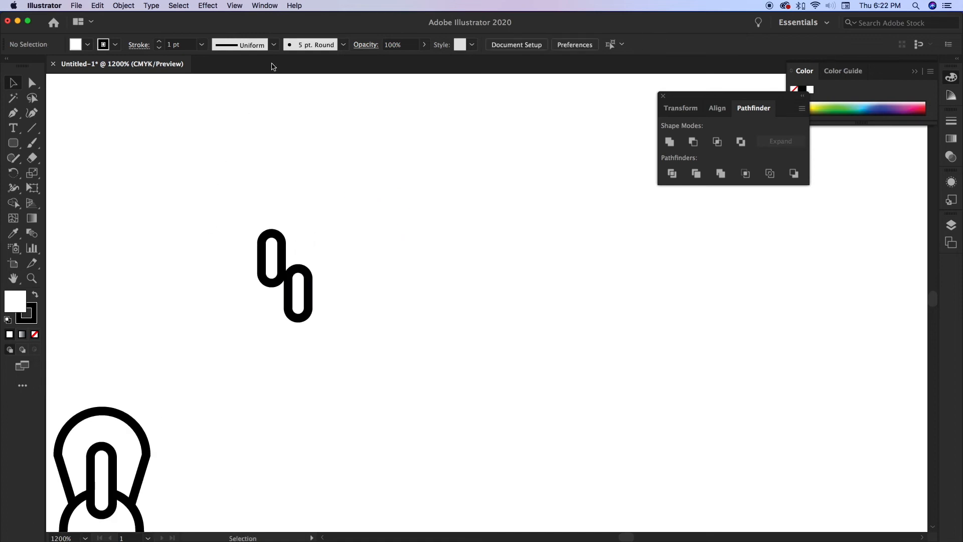
pyautogui.click(264, 6)
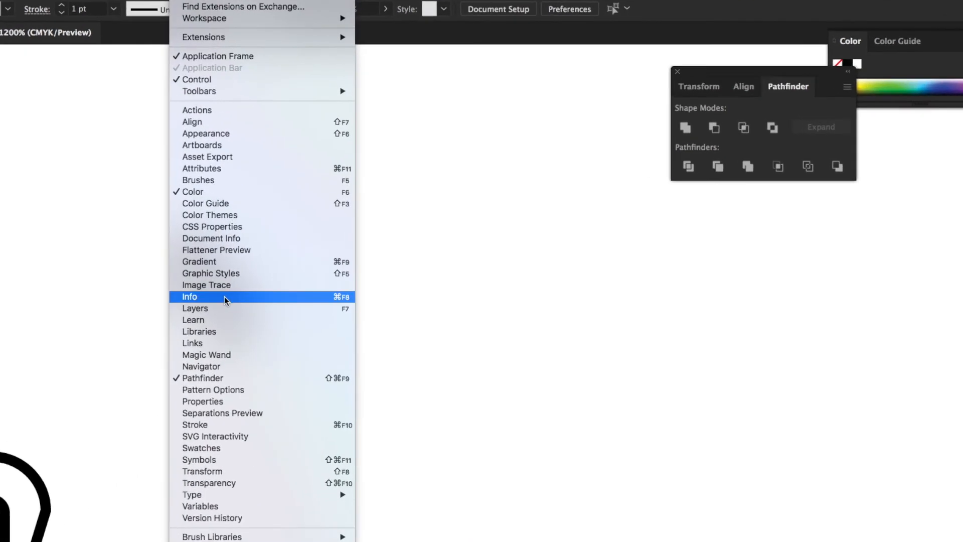
pyautogui.click(235, 180)
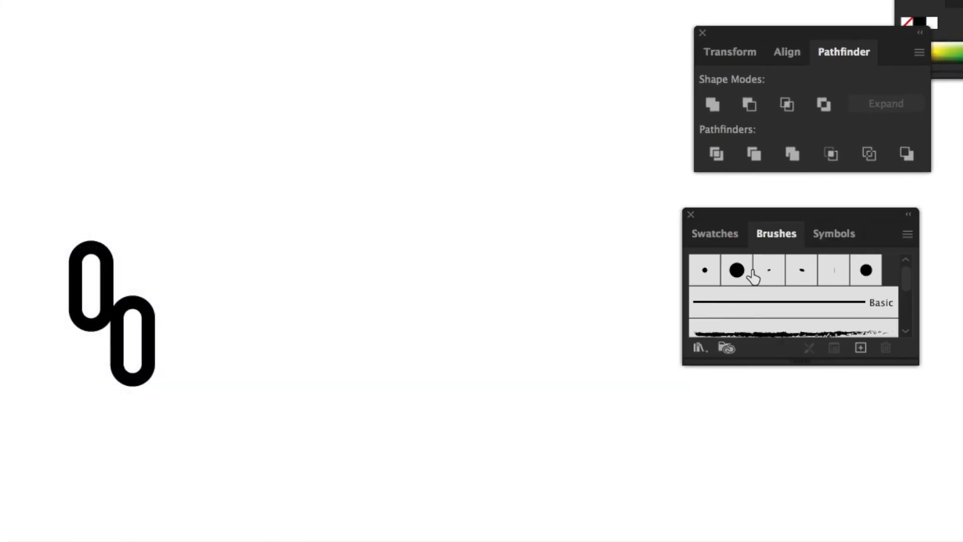
pyautogui.moveTo(42, 203); pyautogui.dragTo(199, 411)
pyautogui.moveTo(133, 348); pyautogui.dragTo(736, 325)
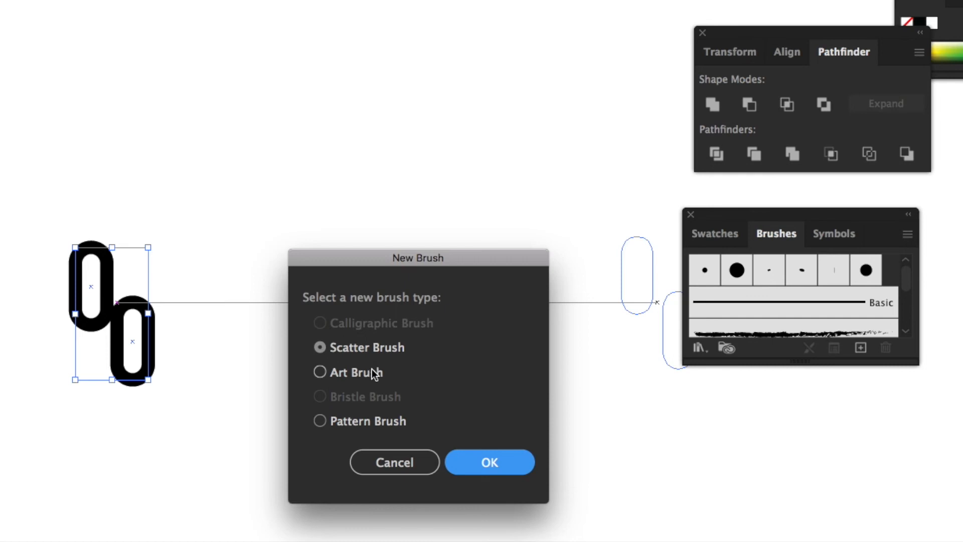
pyautogui.click(320, 421)
pyautogui.click(515, 461)
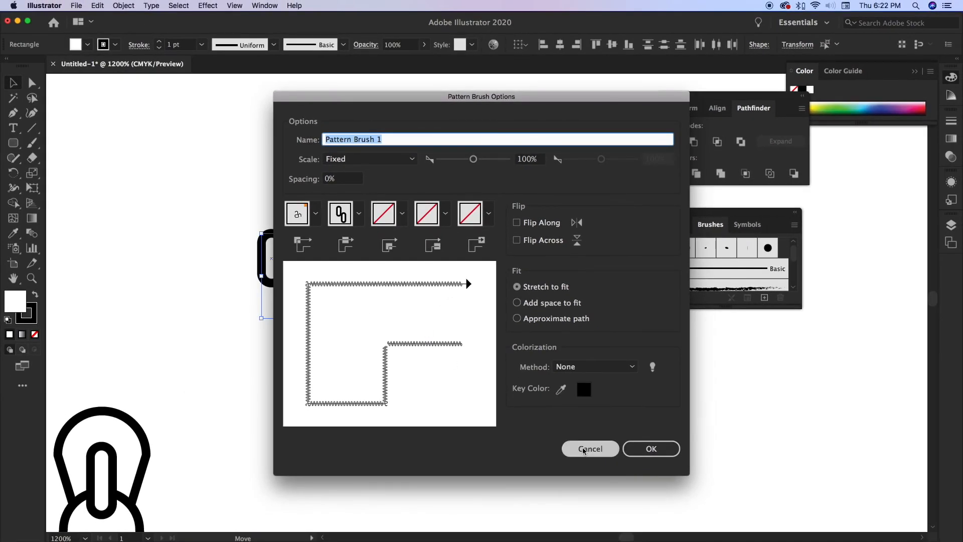
pyautogui.click(651, 449)
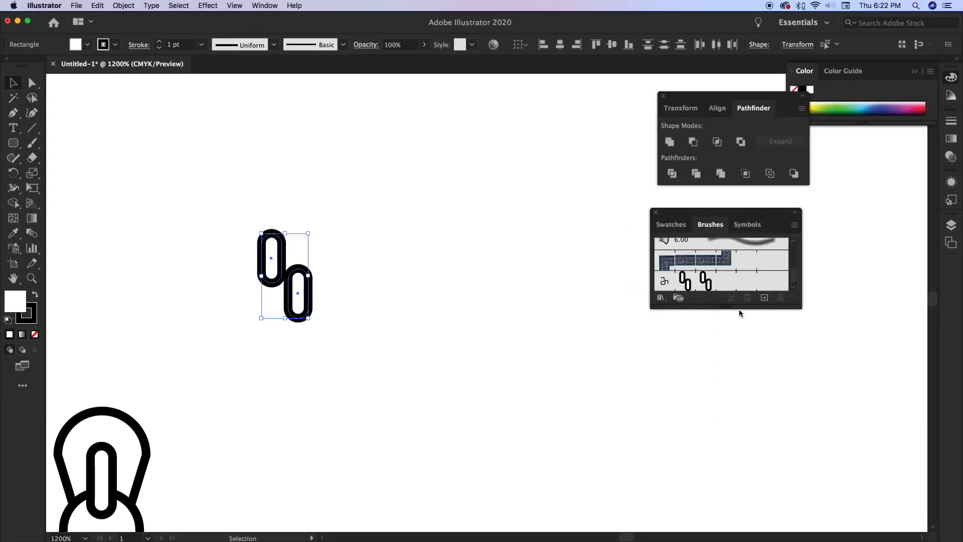
# Step: Draw a horizontal line below the tooth shapes and apply the new zipper-teeth pattern brush to it
pyautogui.moveTo(458, 382); pyautogui.dragTo(374, 226)
pyautogui.click(32, 128)
pyautogui.moveTo(150, 303); pyautogui.dragTo(570, 298)
pyautogui.moveTo(570, 300); pyautogui.dragTo(570, 300)
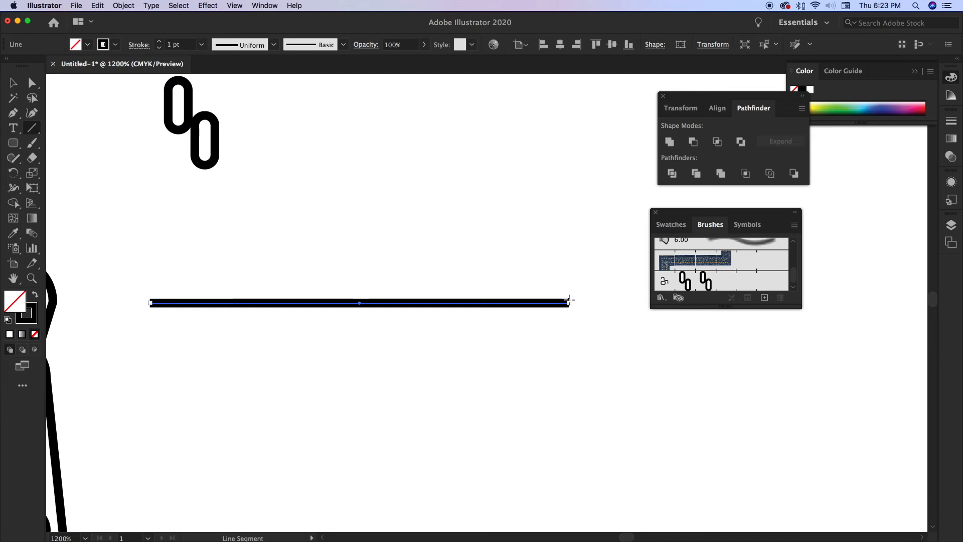
pyautogui.click(699, 284)
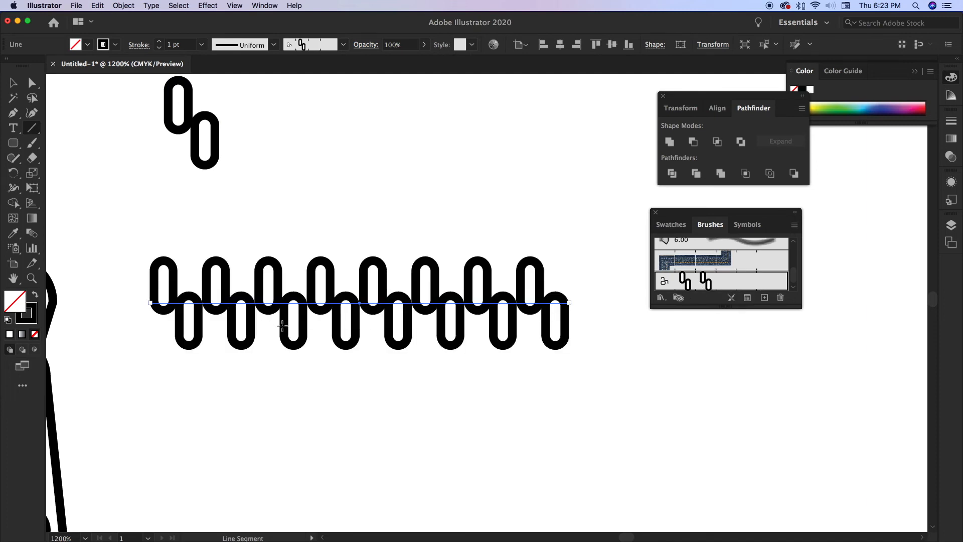
pyautogui.click(13, 82)
pyautogui.click(119, 155)
# Step: Draw an S-curved path with the Pen tool below the straight teeth line and apply the zipper-teeth pattern brush to it
pyautogui.moveTo(306, 246); pyautogui.dragTo(229, 99)
pyautogui.click(13, 113)
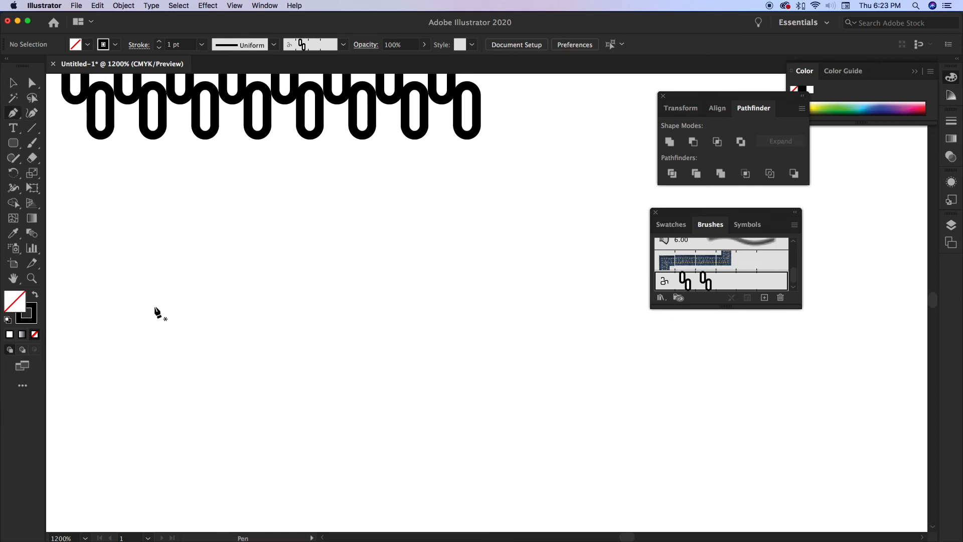
pyautogui.click(154, 306)
pyautogui.moveTo(336, 257); pyautogui.dragTo(396, 291)
pyautogui.moveTo(581, 342); pyautogui.dragTo(731, 320)
pyautogui.click(707, 285)
pyautogui.click(13, 83)
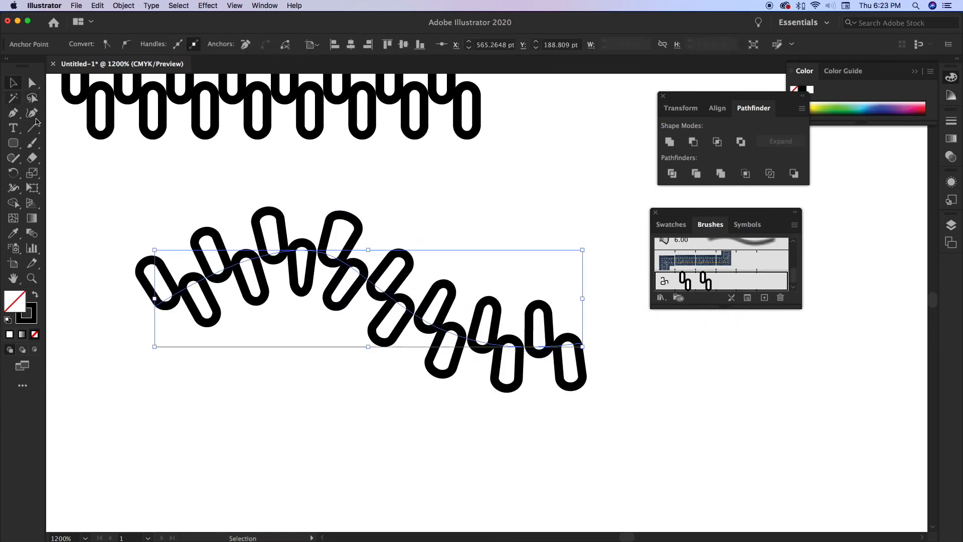
pyautogui.click(183, 212)
# Step: Paint a freehand, downward-sloping stroke below the curved path using the Paintbrush and the zipper-teeth pattern brush
pyautogui.scroll(-3, 122, 187)
pyautogui.scroll(10, 122, 188)
pyautogui.hscroll(-8, 122, 187)
pyautogui.click(29, 146)
pyautogui.scroll(-10, 529, 429)
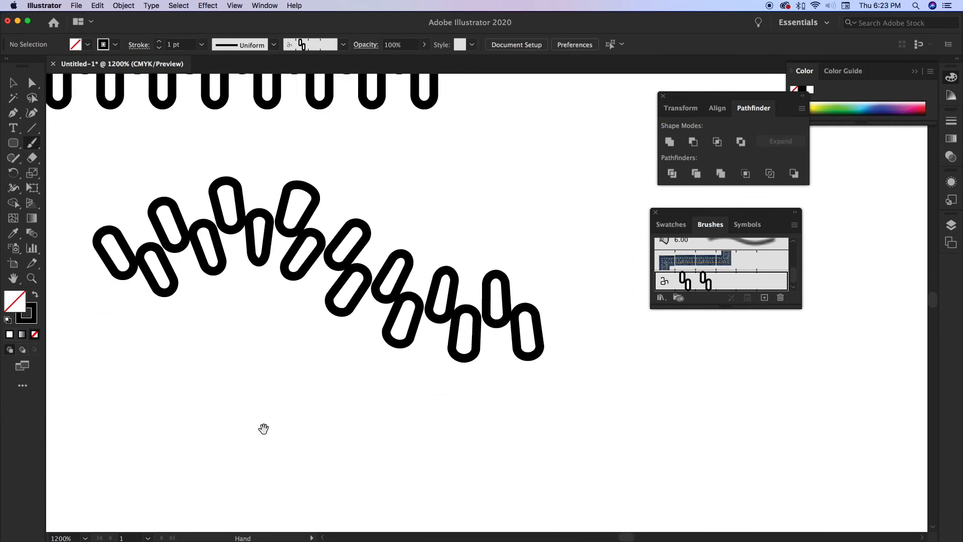
pyautogui.moveTo(434, 324); pyautogui.dragTo(784, 434)
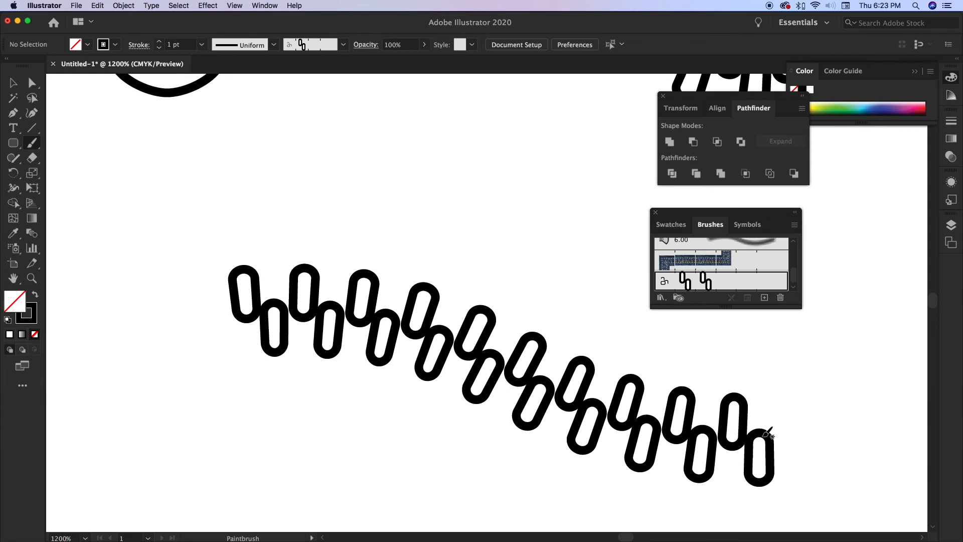
# Step: Delete the original tooth shapes and all three test teeth strokes, keeping only the zipper pull
pyautogui.press('super+minus')
pyautogui.press('super+minus')
pyautogui.press('super+minus')
pyautogui.press('super+minus')
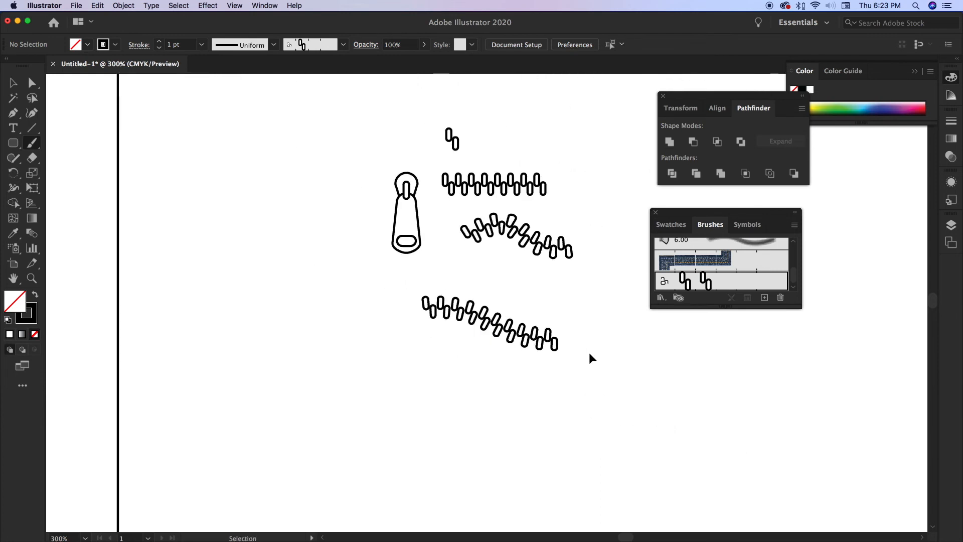
pyautogui.press('v')
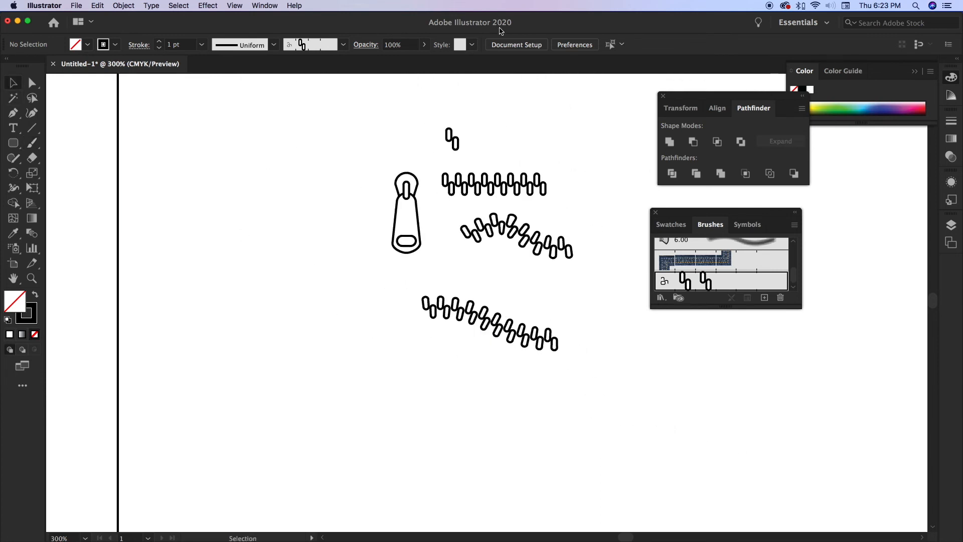
pyautogui.moveTo(430, 118); pyautogui.dragTo(605, 440)
pyautogui.press('Delete')
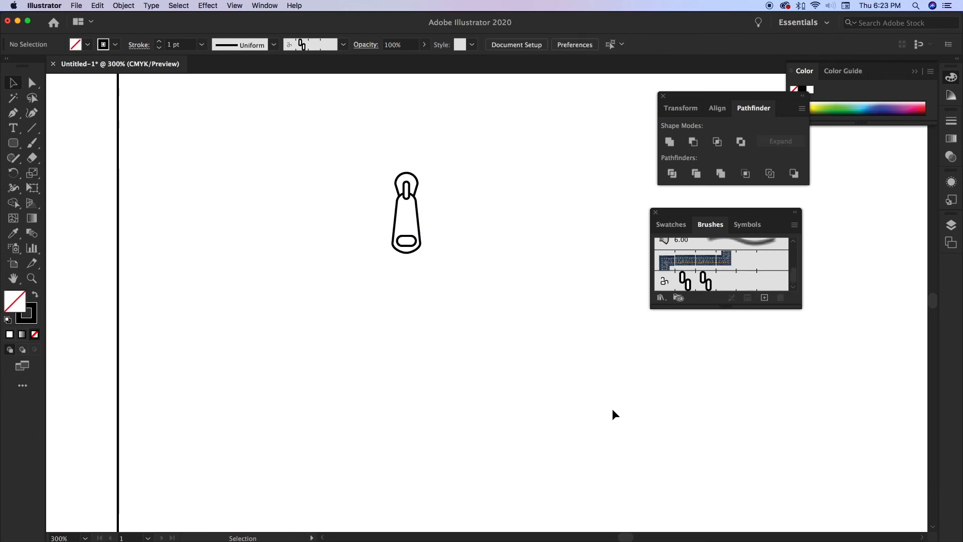
# Step: Draw a long vertical line with the zipper-teeth pattern brush applied and place it beside the zipper pull
pyautogui.moveTo(456, 162); pyautogui.dragTo(428, 305)
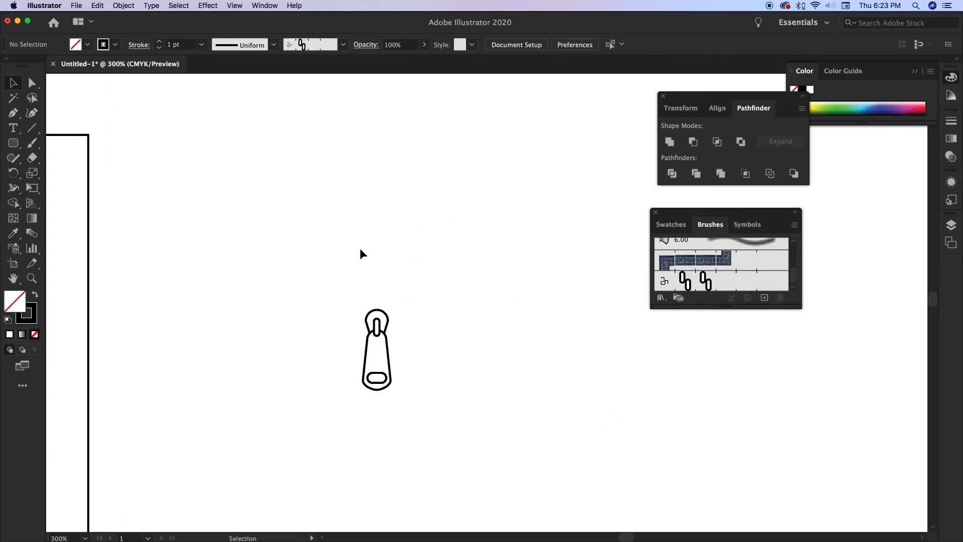
pyautogui.click(32, 128)
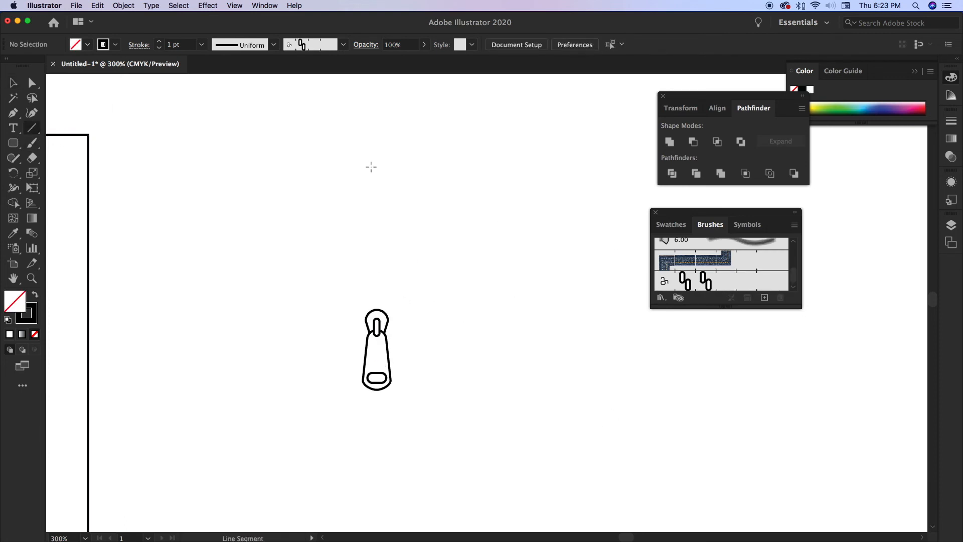
pyautogui.moveTo(370, 158); pyautogui.dragTo(370, 523)
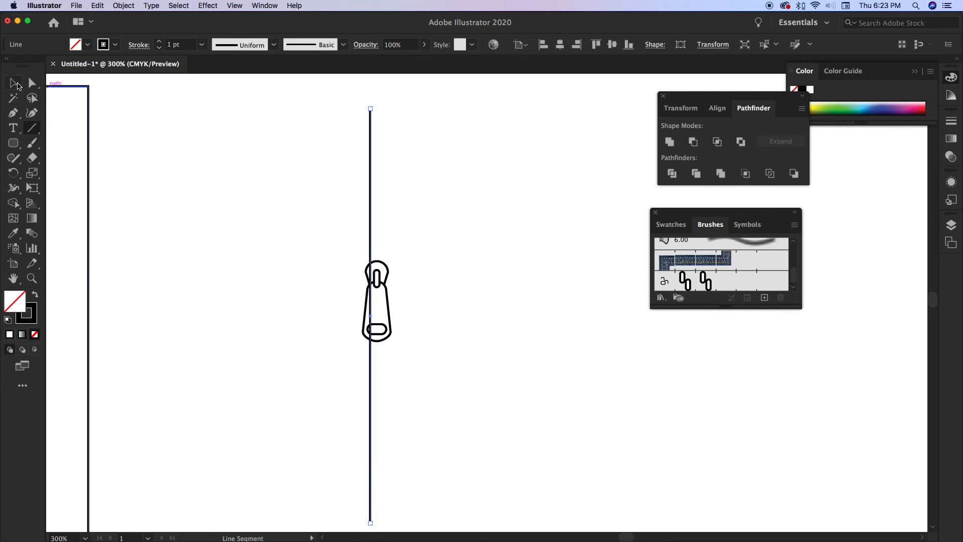
pyautogui.click(15, 83)
pyautogui.click(705, 290)
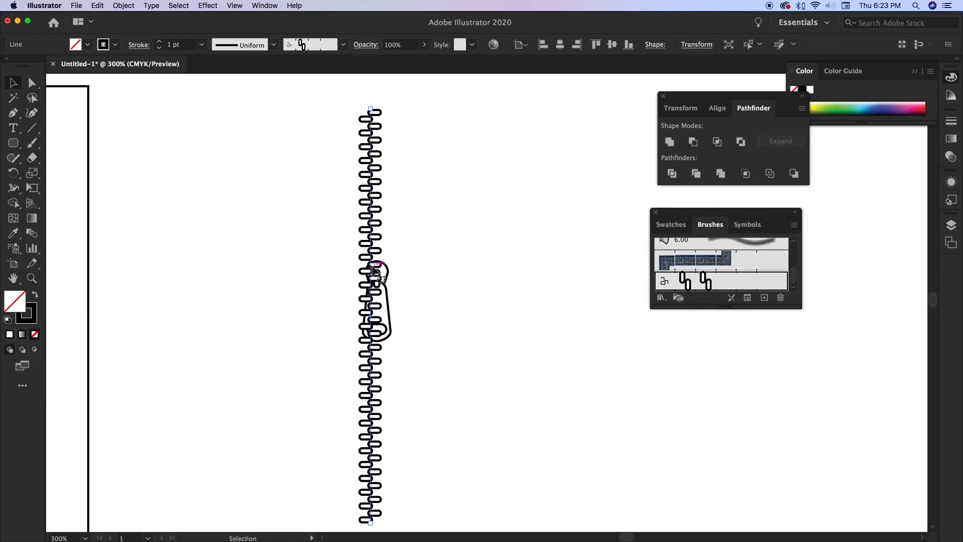
pyautogui.moveTo(354, 272); pyautogui.dragTo(305, 271)
# Step: Bring all parts of the zipper pull to the front and place them centered over the upper part of the teeth line
pyautogui.moveTo(358, 250); pyautogui.dragTo(404, 346)
pyautogui.moveTo(380, 282); pyautogui.dragTo(379, 283)
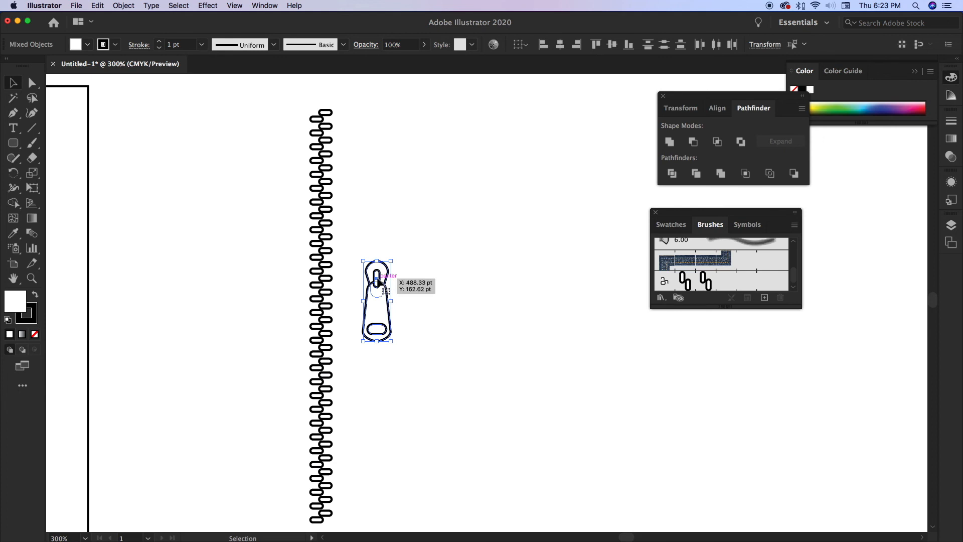
pyautogui.rightClick(378, 281)
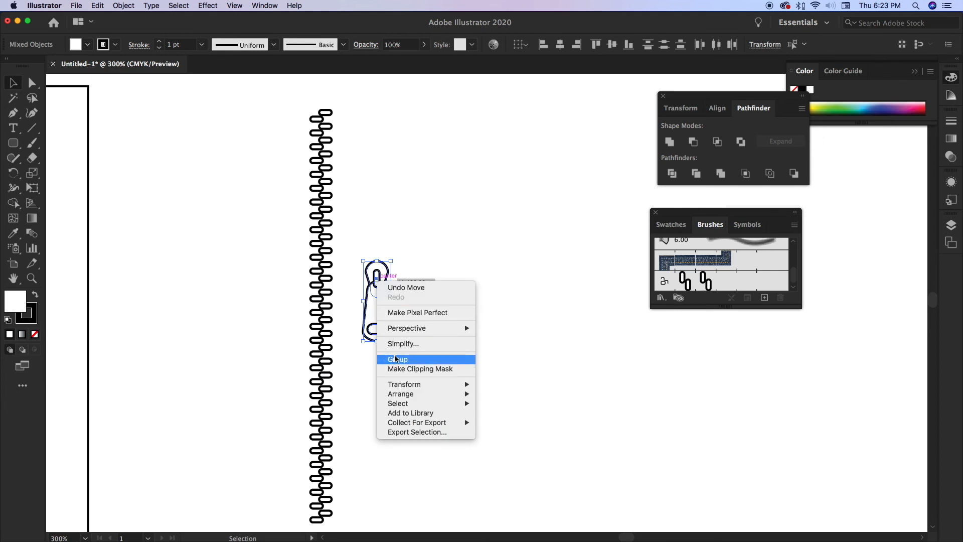
pyautogui.moveTo(412, 395)
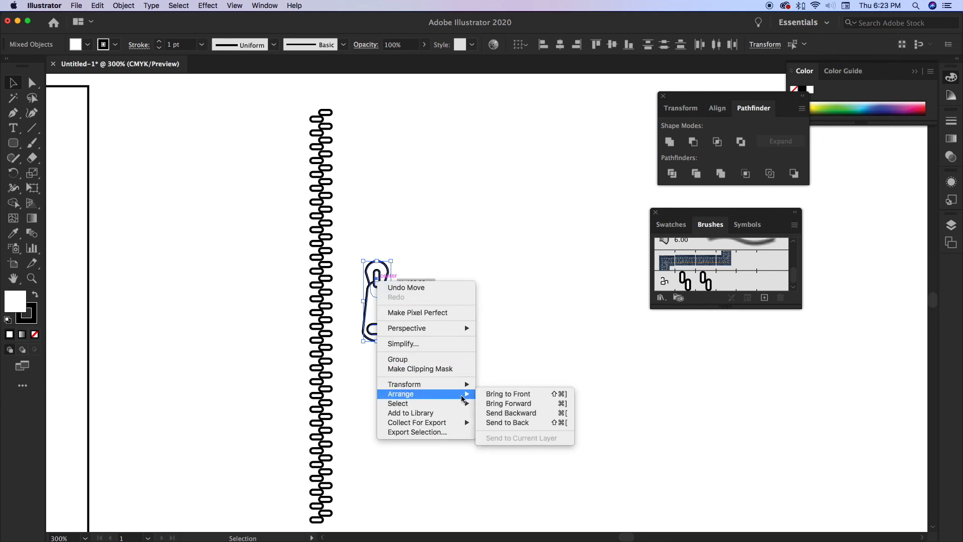
pyautogui.click(493, 394)
pyautogui.moveTo(377, 279); pyautogui.dragTo(321, 195)
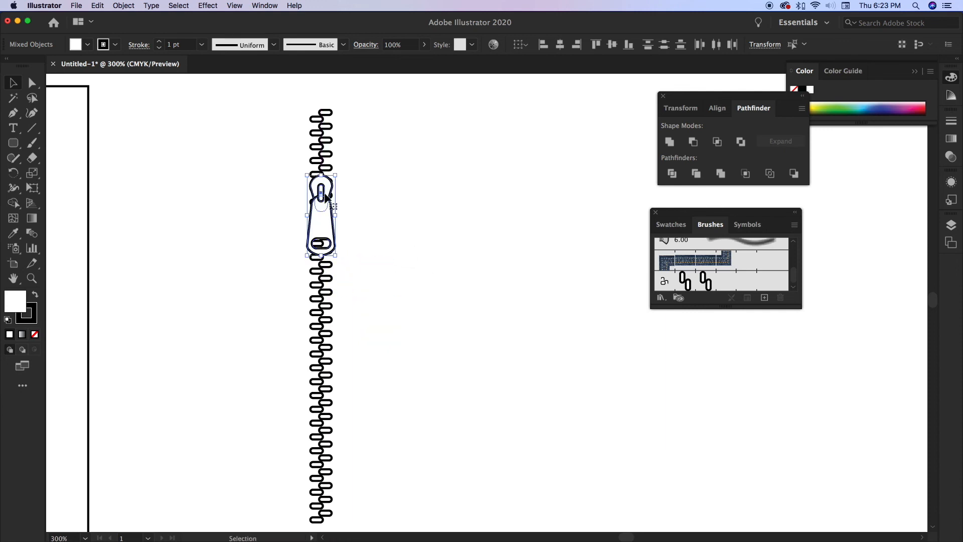
pyautogui.click(355, 219)
# Step: Set the stroke weight of the vertical teeth line to 0.5 pt
pyautogui.click(326, 157)
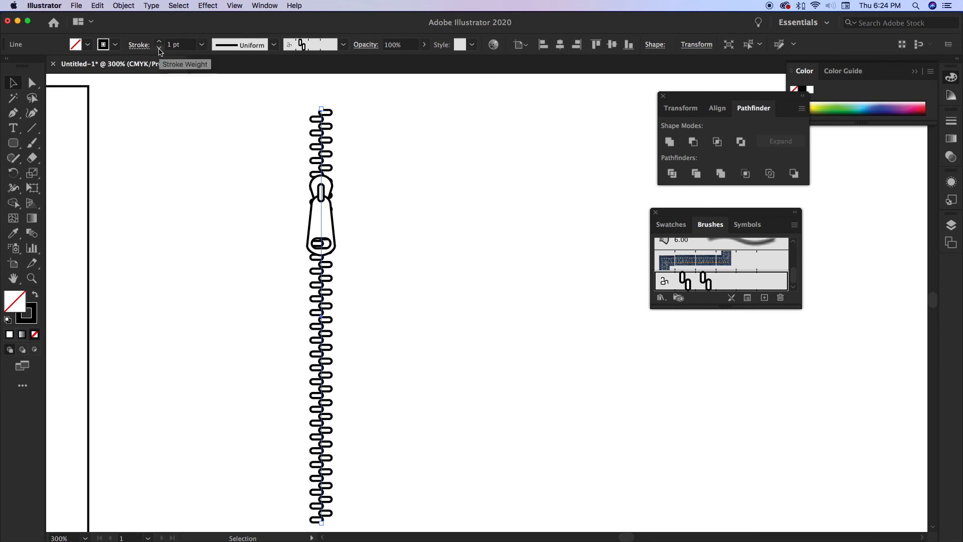
pyautogui.click(159, 47)
pyautogui.click(159, 48)
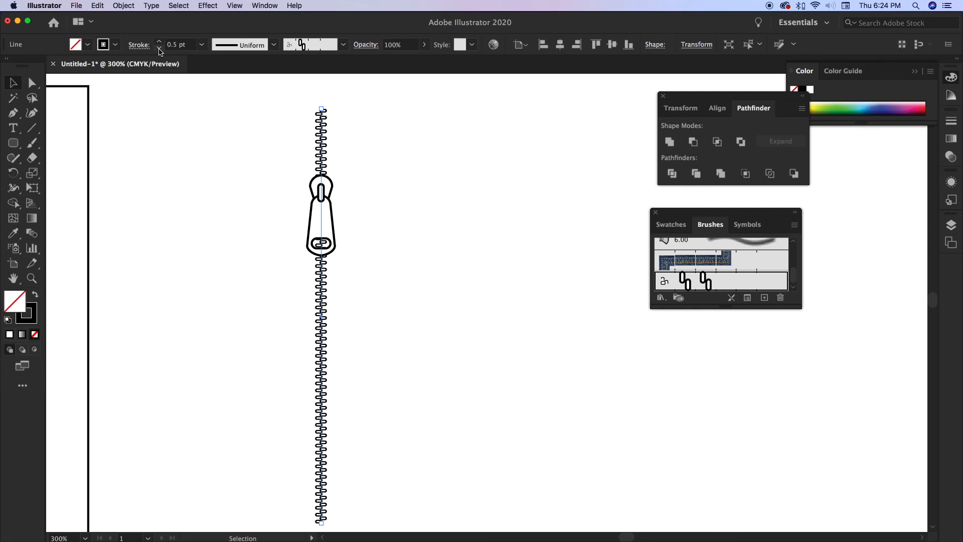